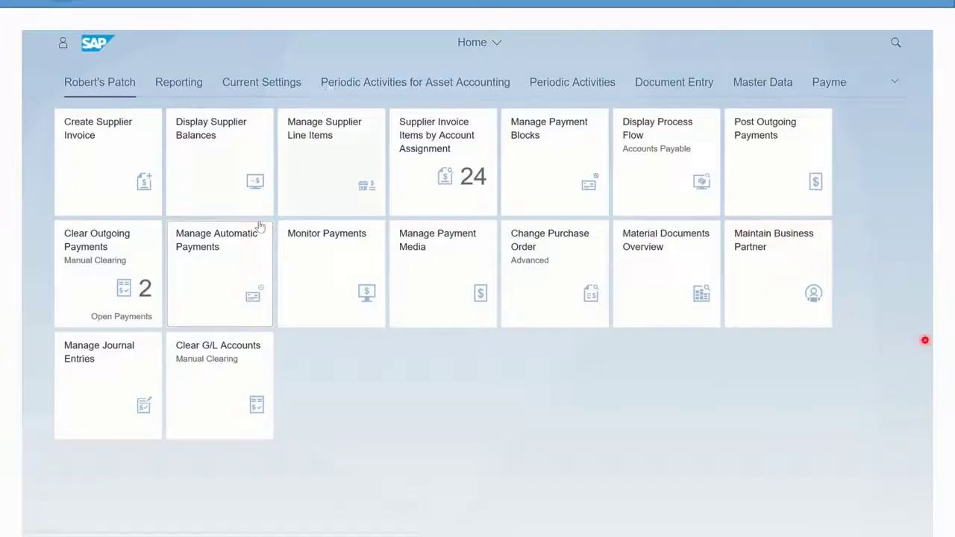
In Manage Automatic Payments, show processed proposals and select run AP001 dated 09/26/2018.
click(212, 270)
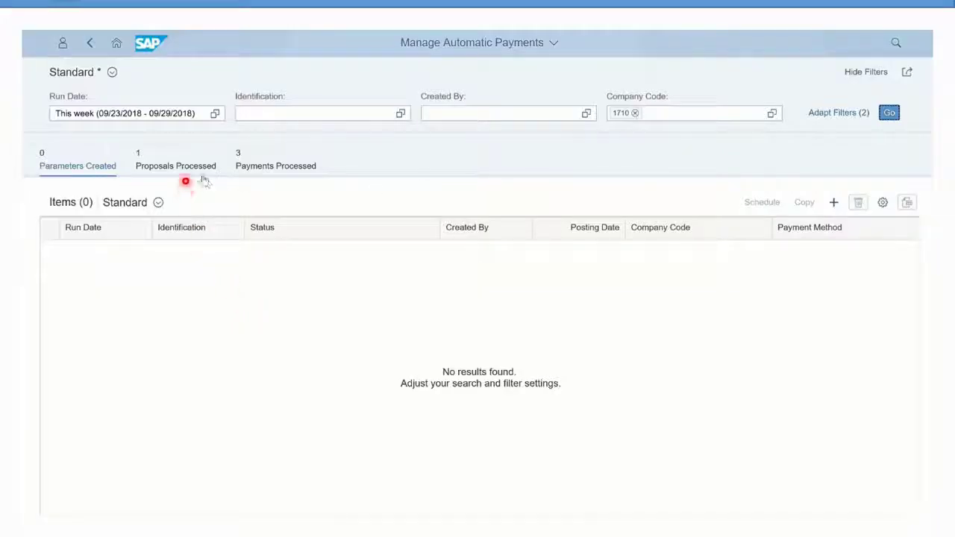
click(200, 169)
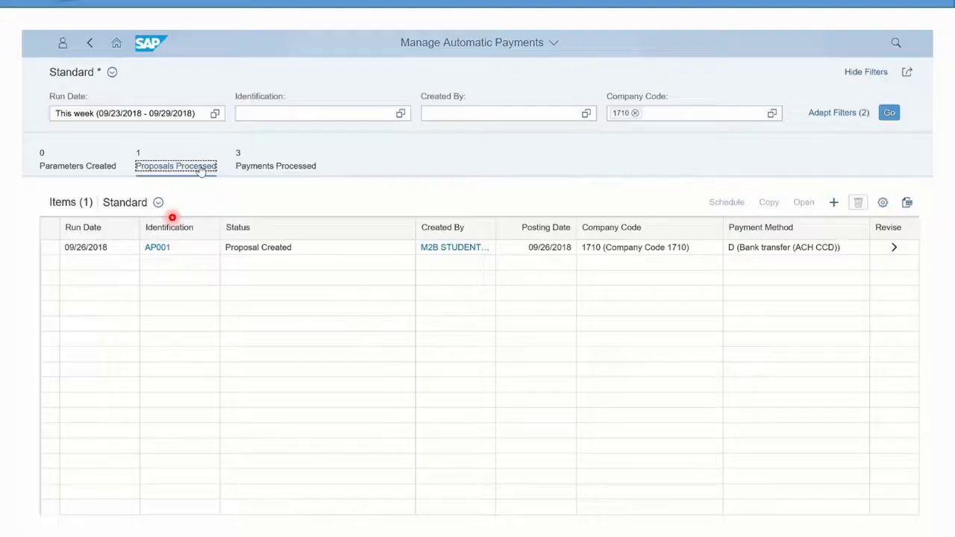
click(56, 253)
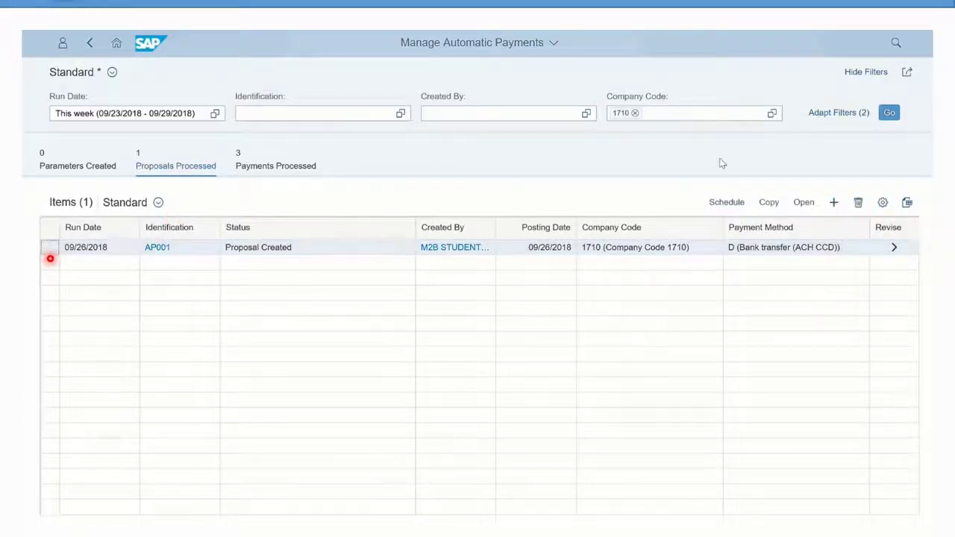
Delete the AP001 proposal with Keep Parameter, then schedule a new proposal run starting immediately.
click(858, 203)
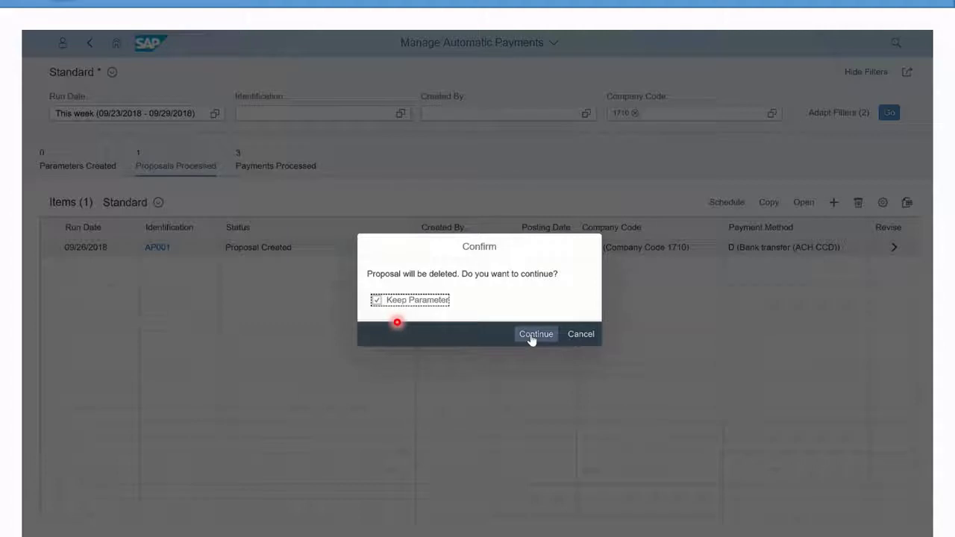
click(531, 335)
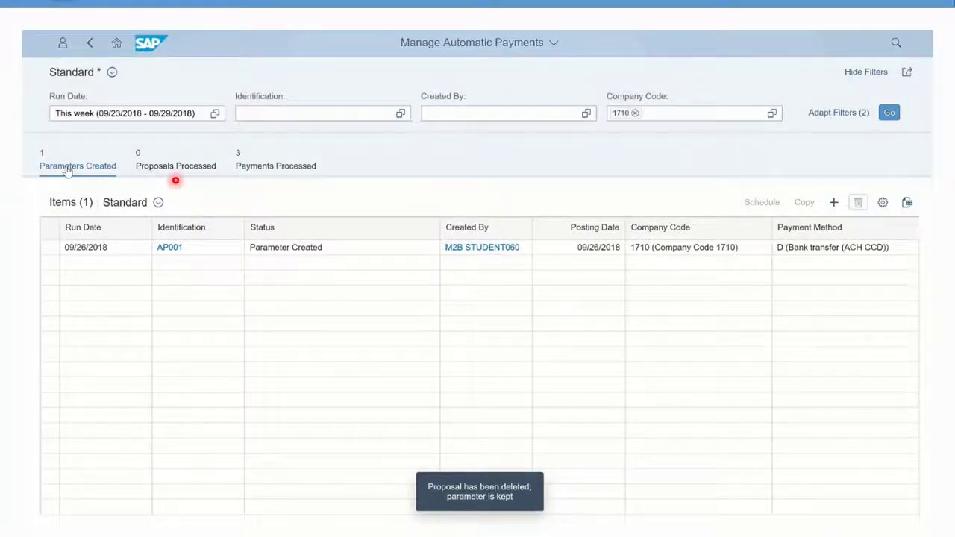
click(54, 251)
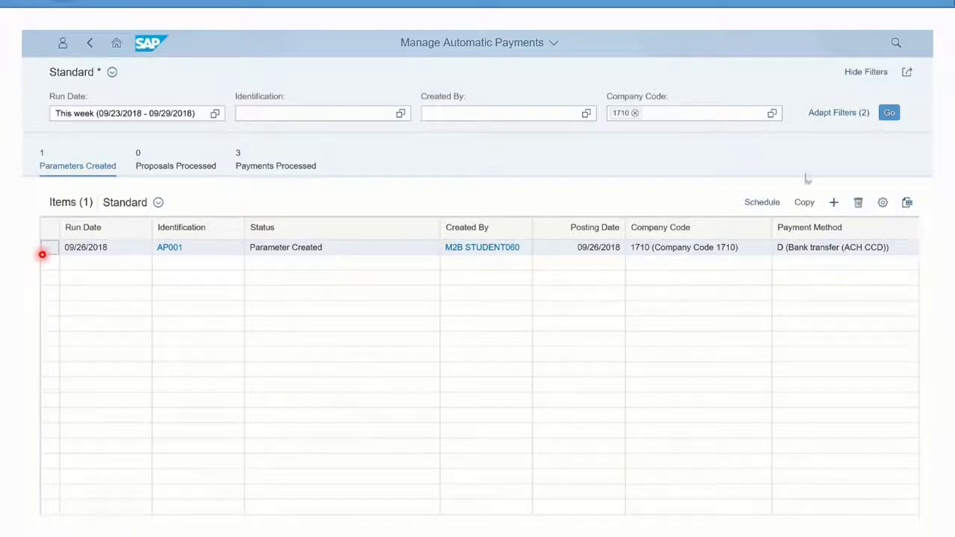
click(769, 206)
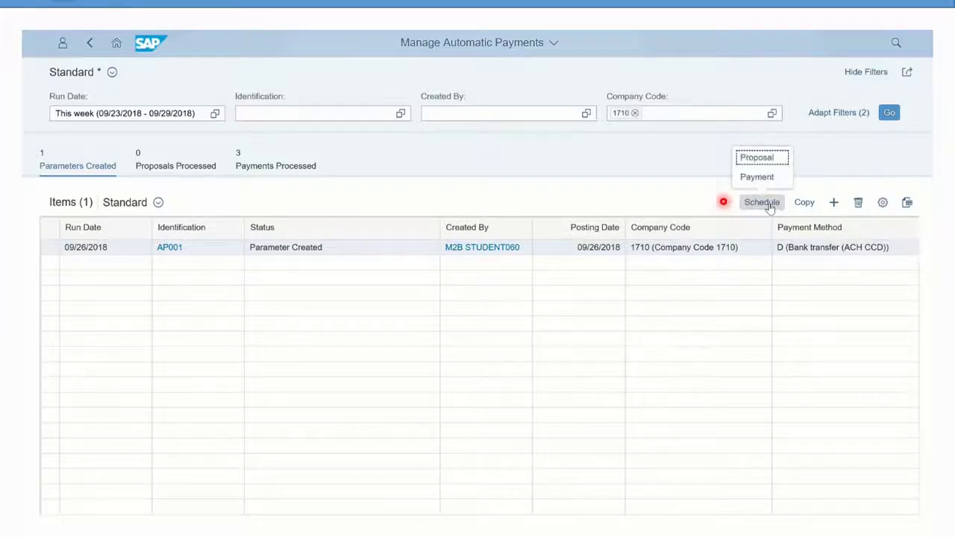
click(765, 159)
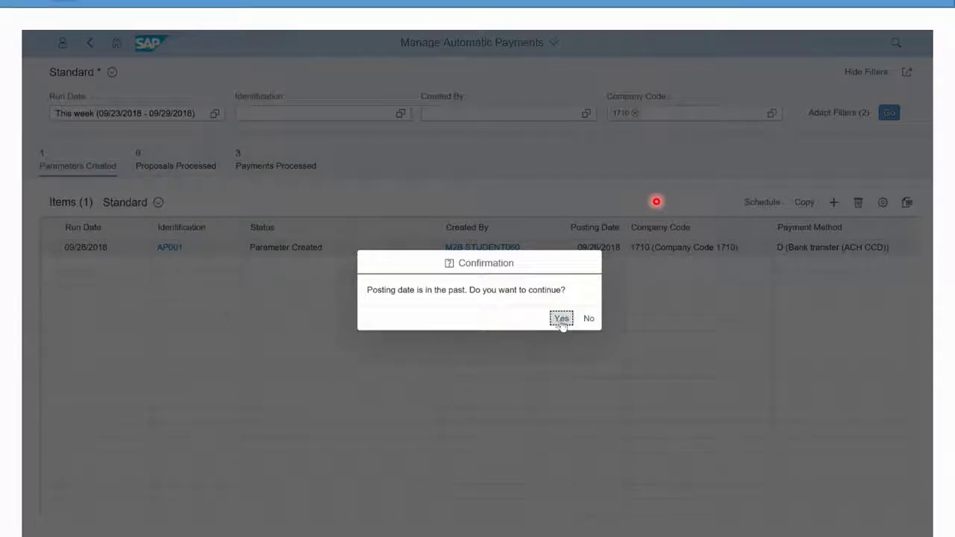
click(561, 319)
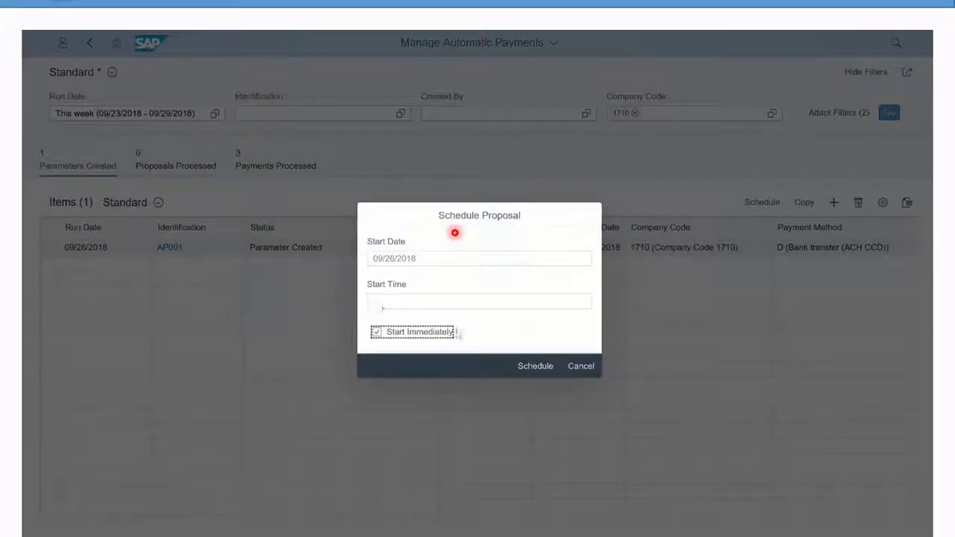
click(531, 366)
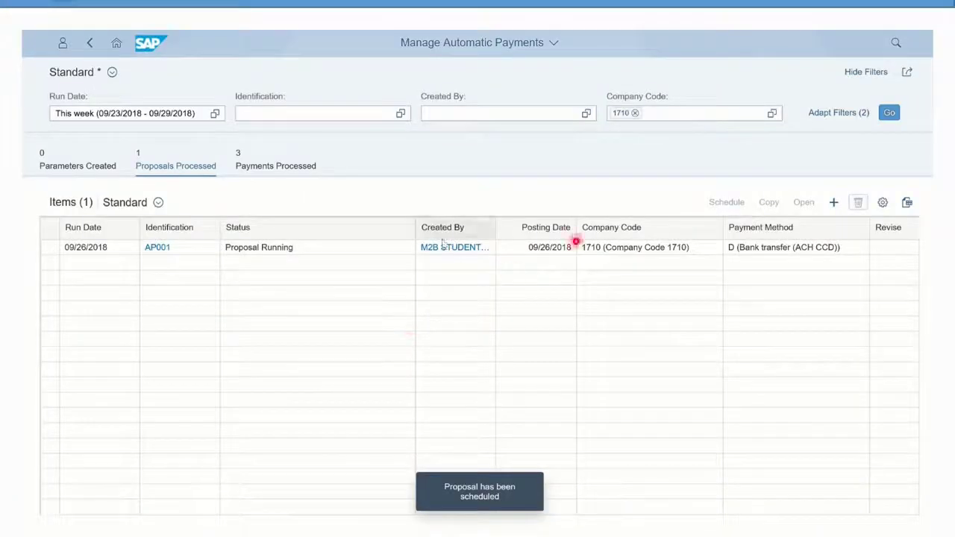
click(298, 247)
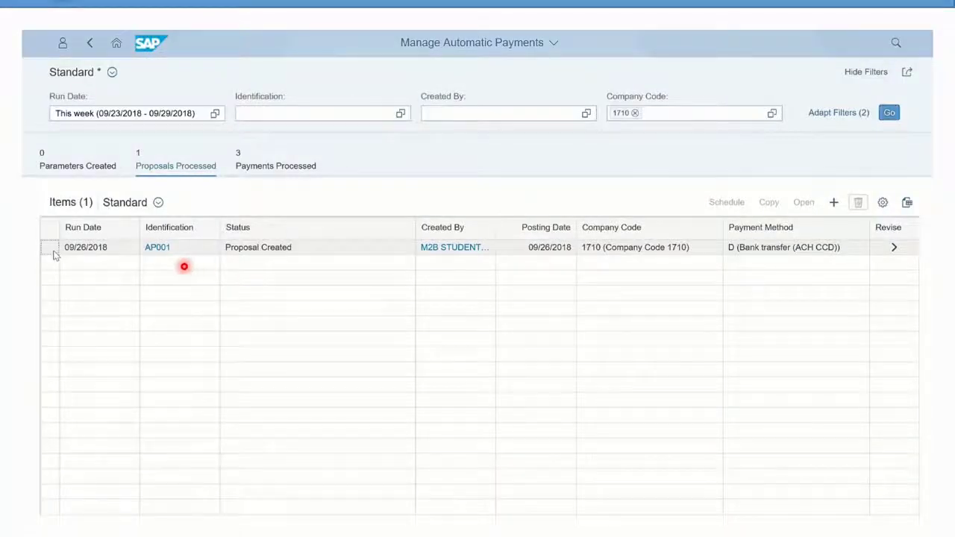
Open the AP001 proposal for revision and show the nine items of payment F110000001.
click(49, 251)
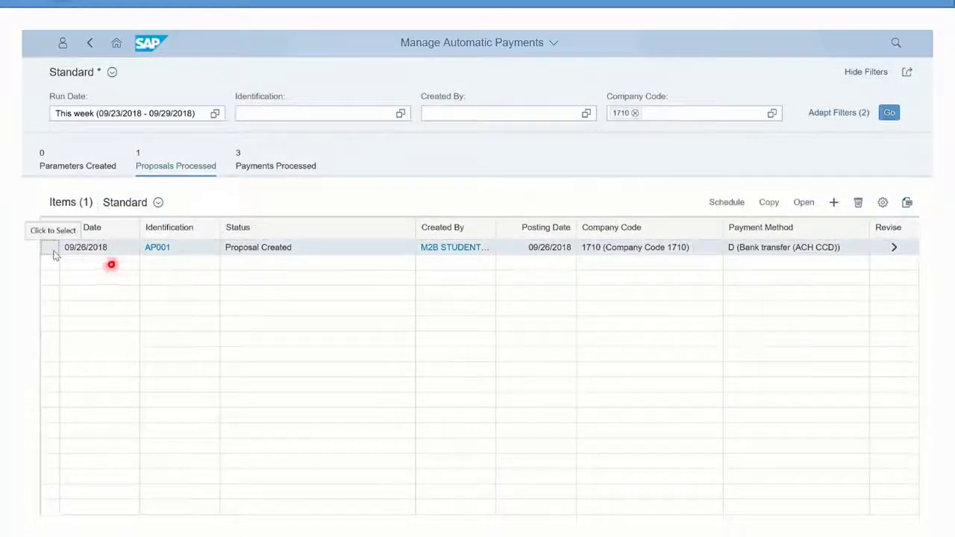
click(797, 202)
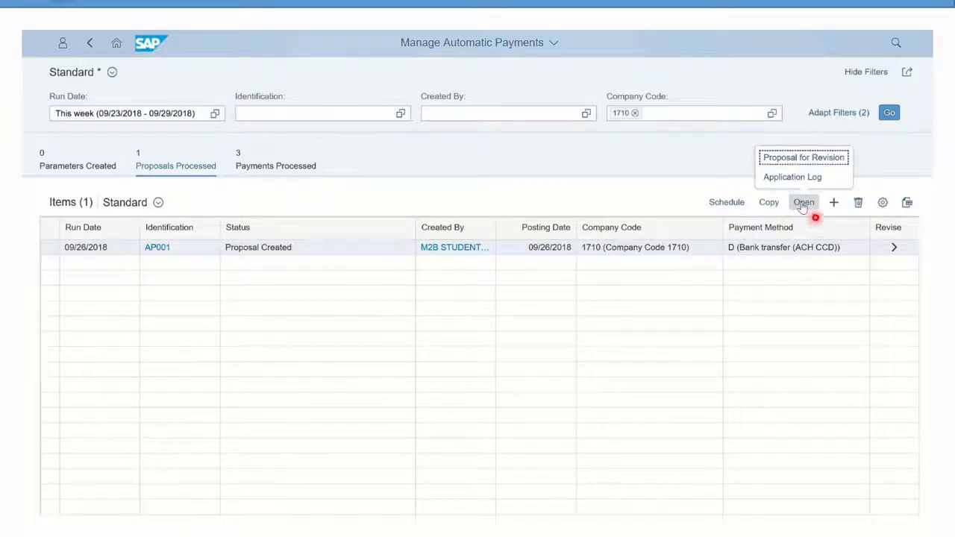
click(277, 292)
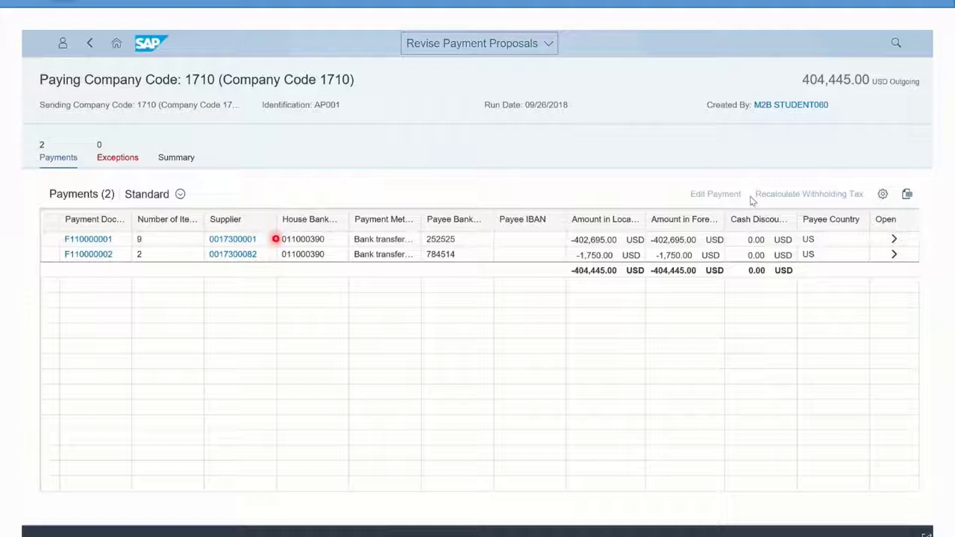
click(907, 236)
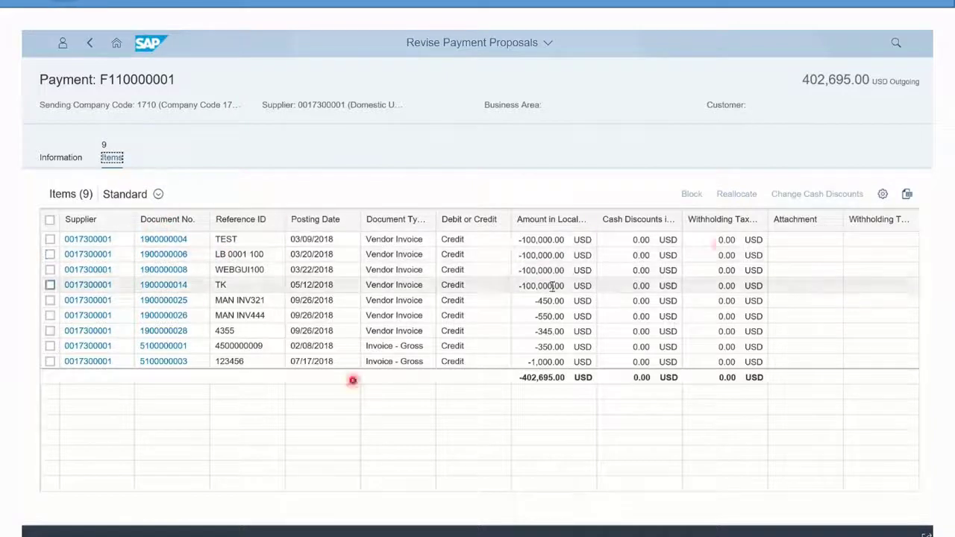
Block all items except the first four (TEST, LB 0001 100, WEBGUI100, TK) with reason A.
click(49, 220)
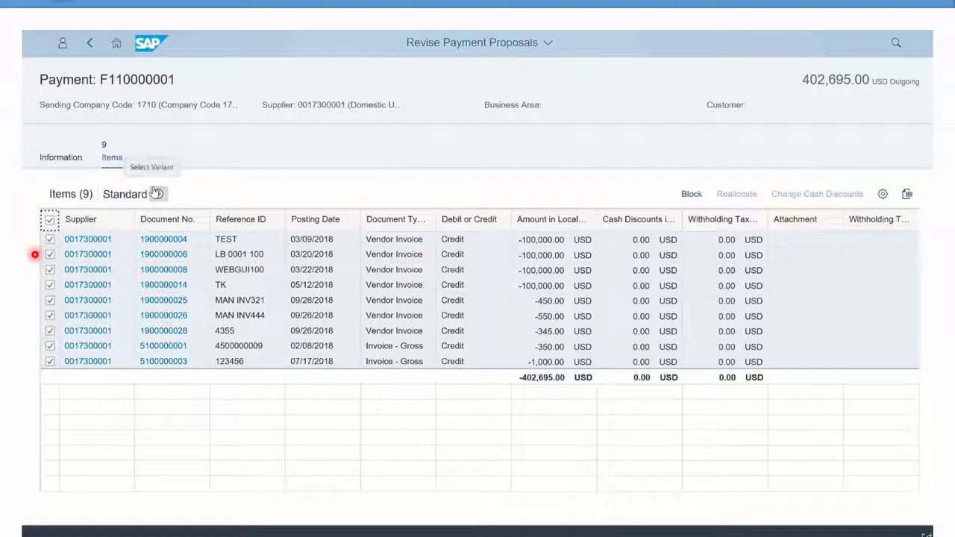
click(49, 239)
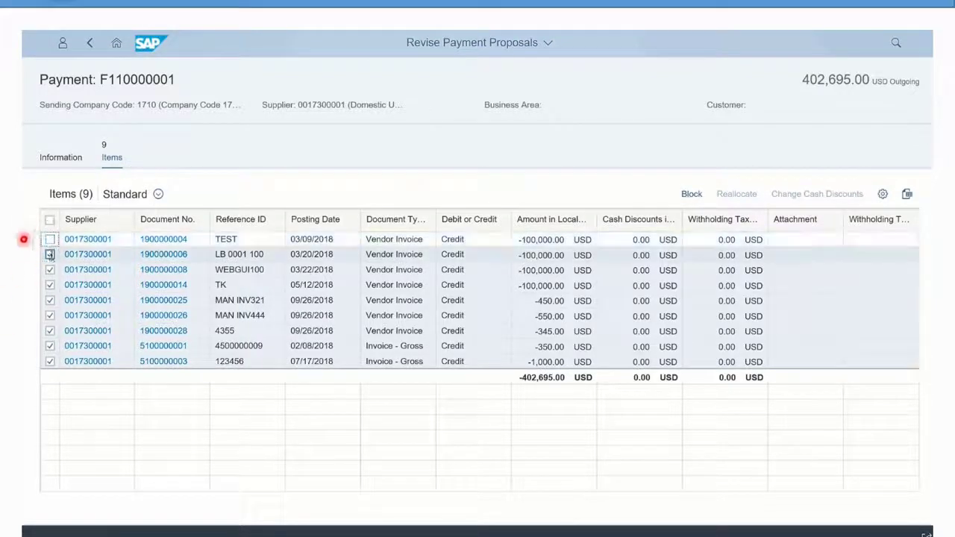
click(49, 254)
click(50, 270)
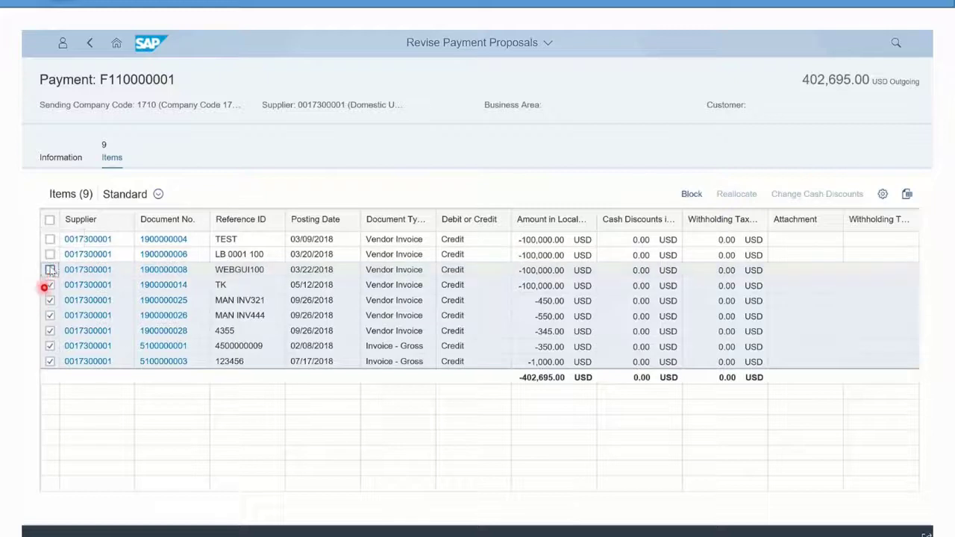
click(49, 285)
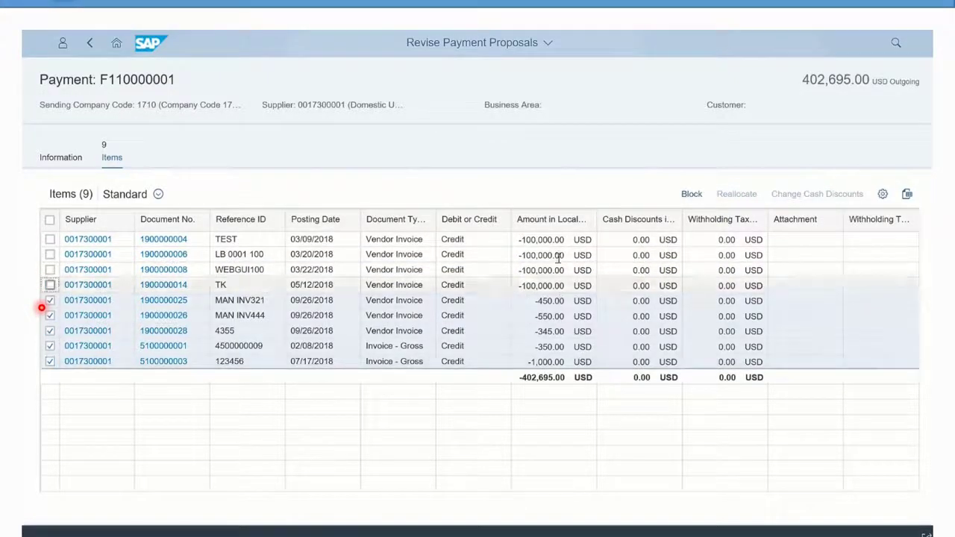
click(692, 195)
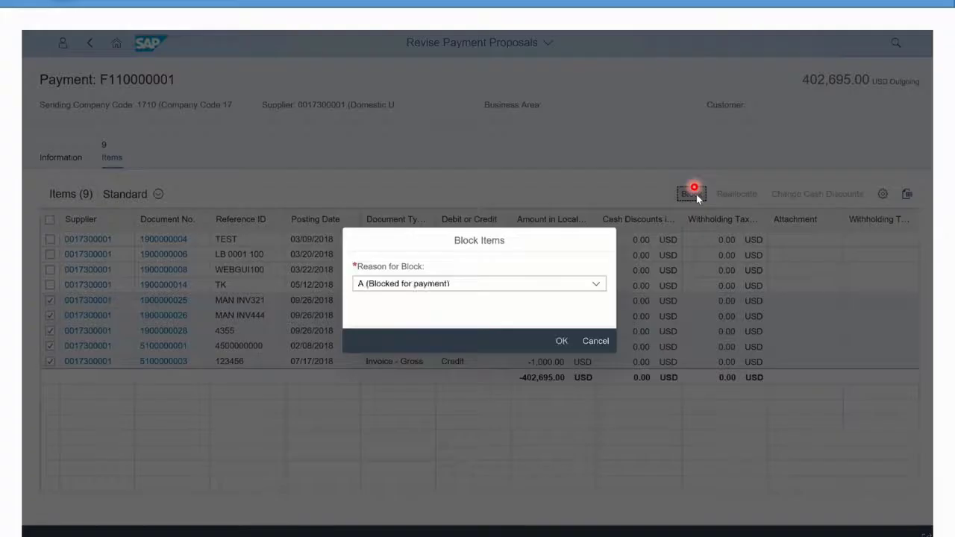
click(561, 343)
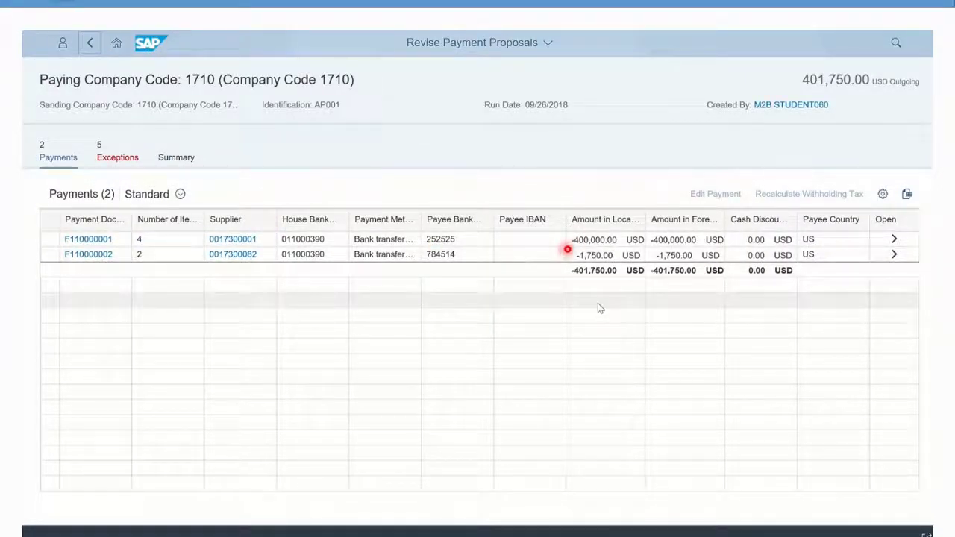
Check the Error ID 099 group among the exceptions, then go back to the payment runs list.
click(112, 159)
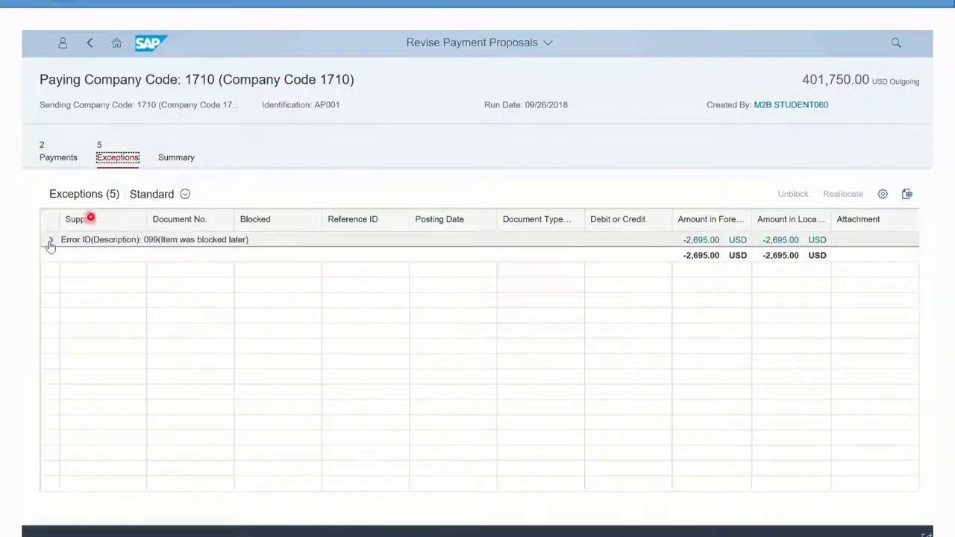
click(51, 241)
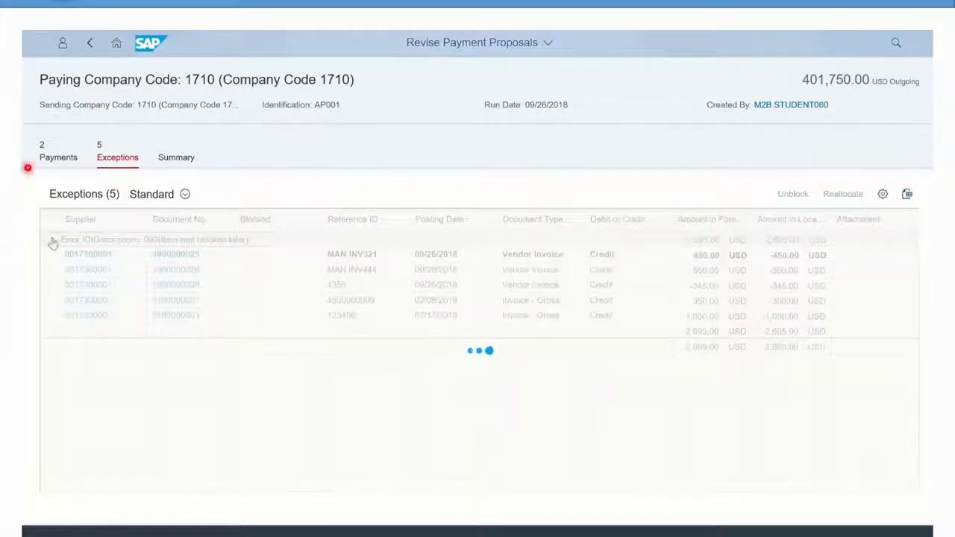
click(59, 158)
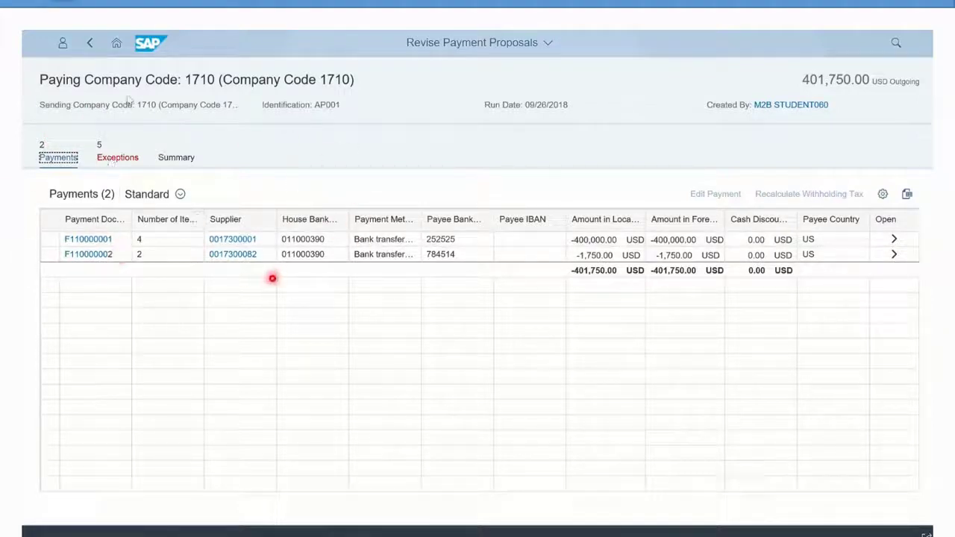
click(90, 45)
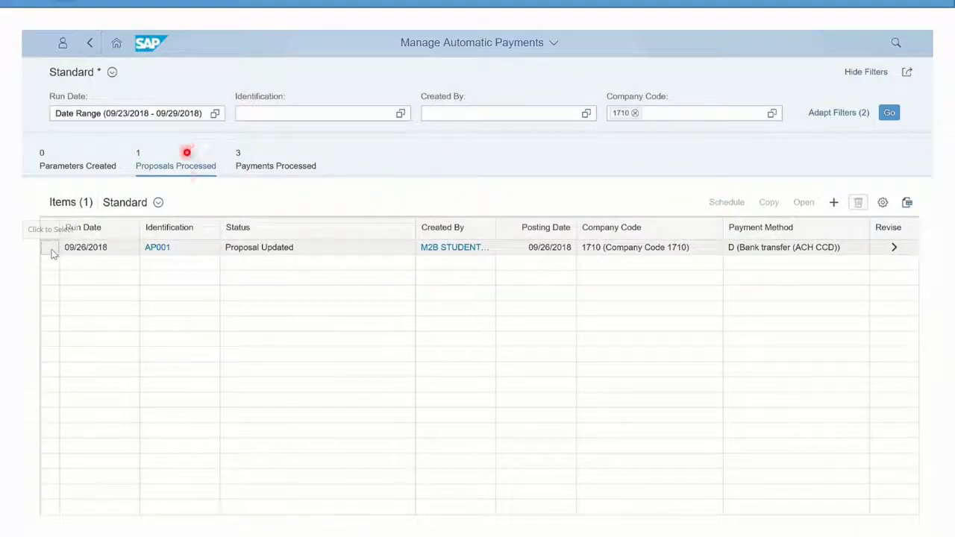
click(48, 250)
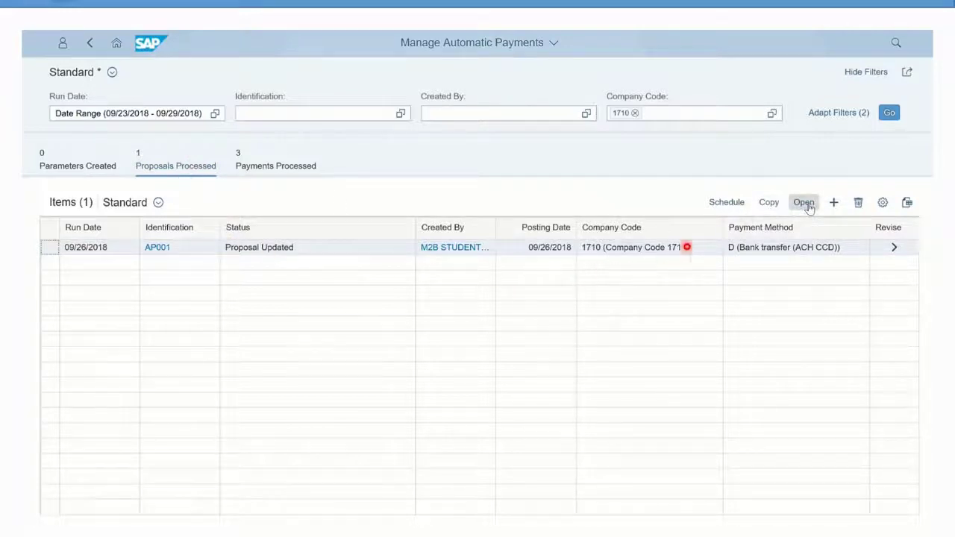
click(894, 249)
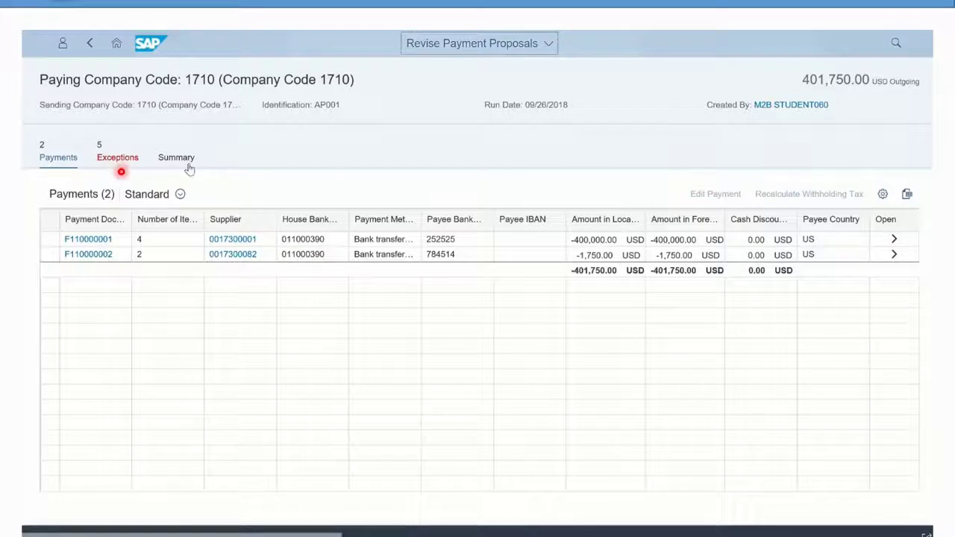
click(177, 160)
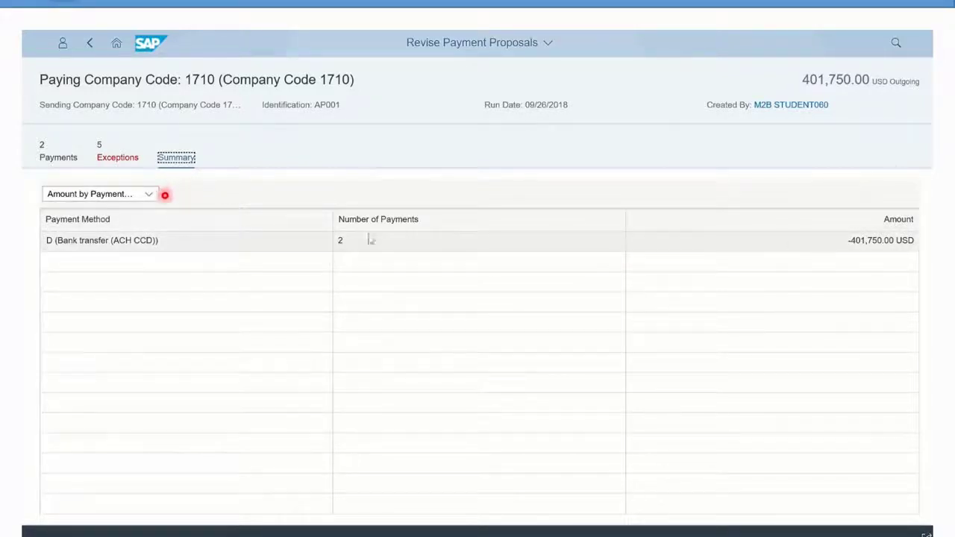
click(153, 195)
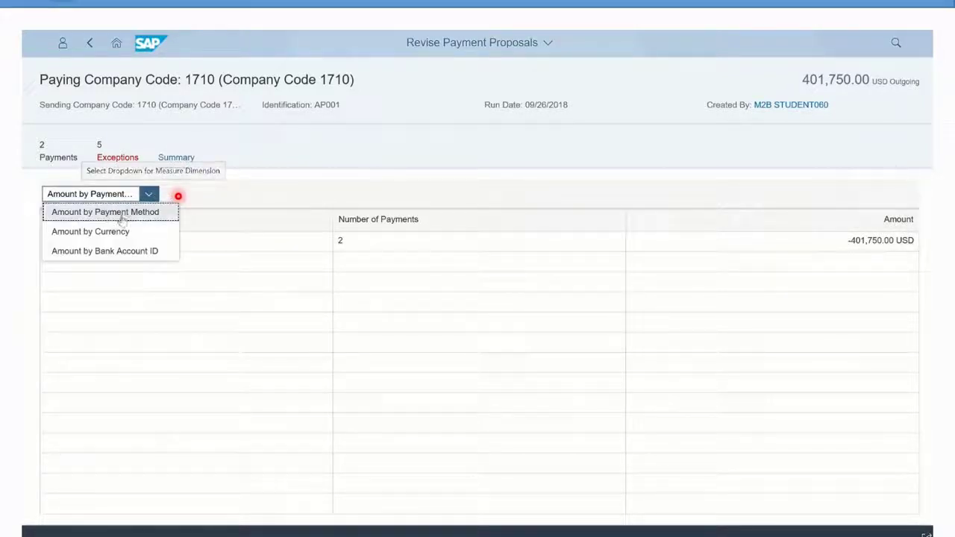
click(116, 231)
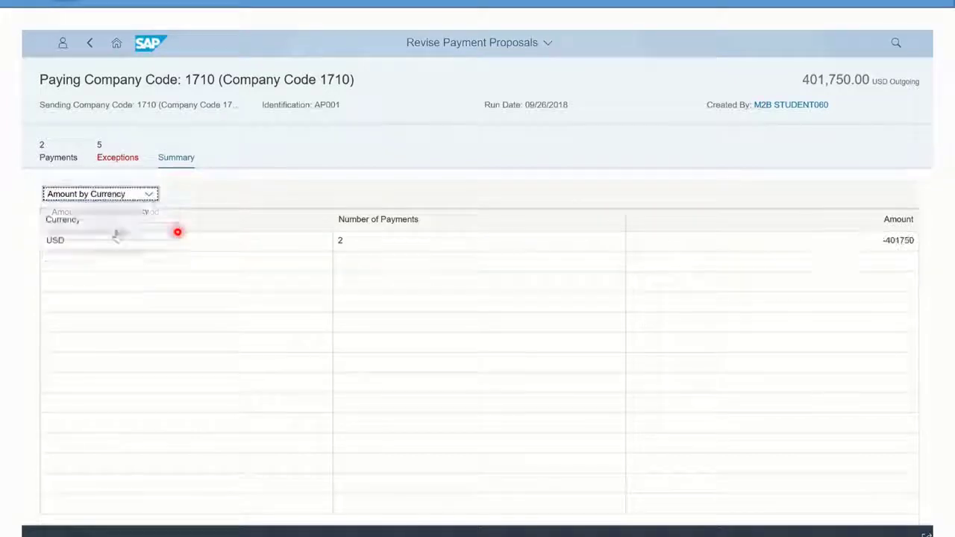
click(151, 194)
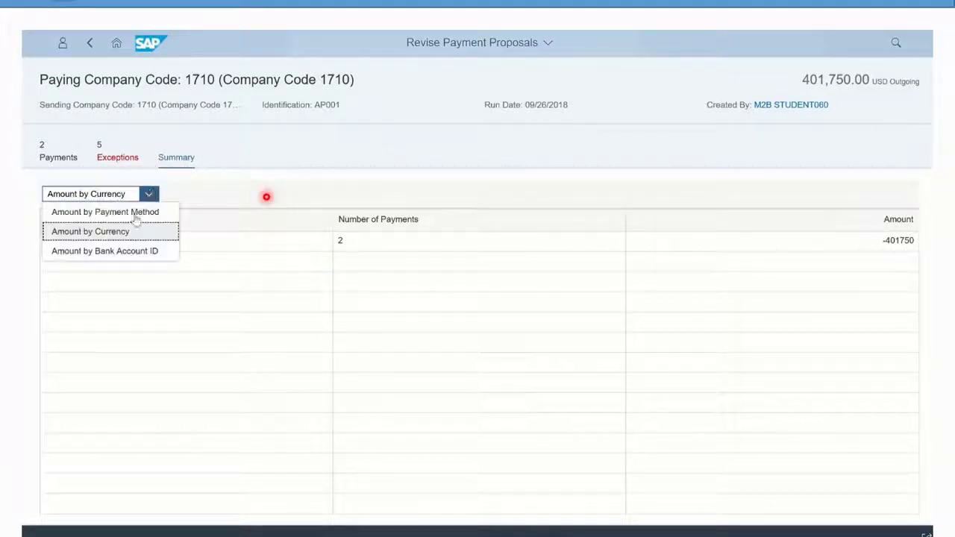
click(134, 252)
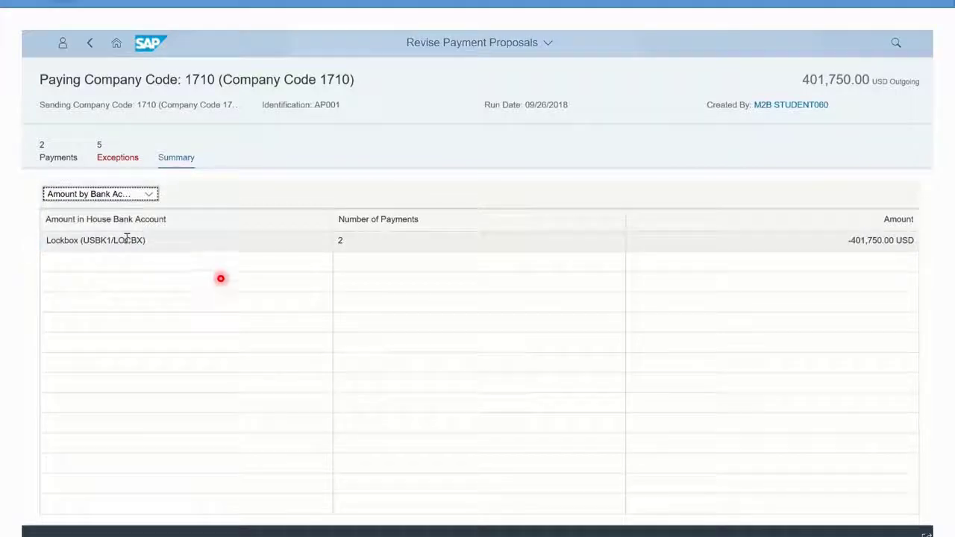
click(63, 159)
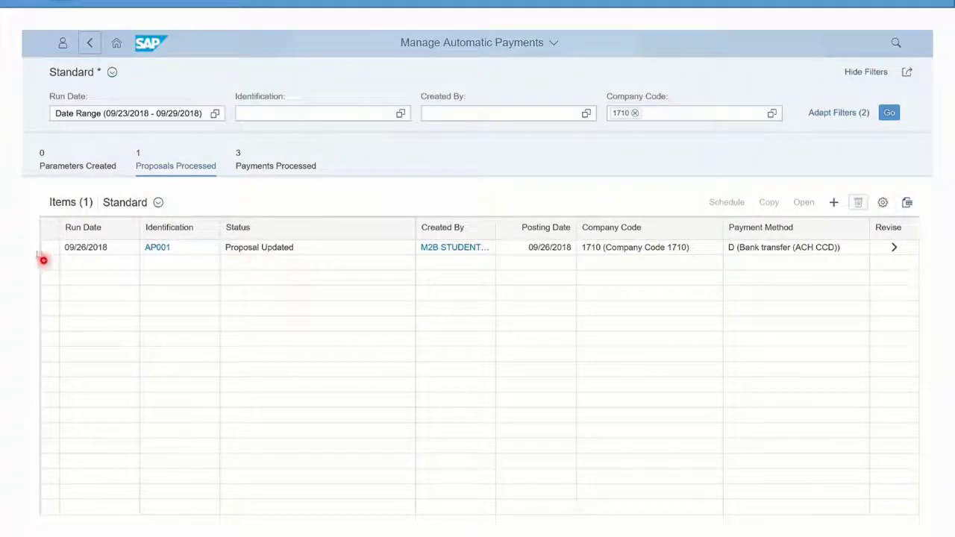
Schedule the AP001 payment run to start immediately and refresh the list to show Payment Posted.
click(50, 252)
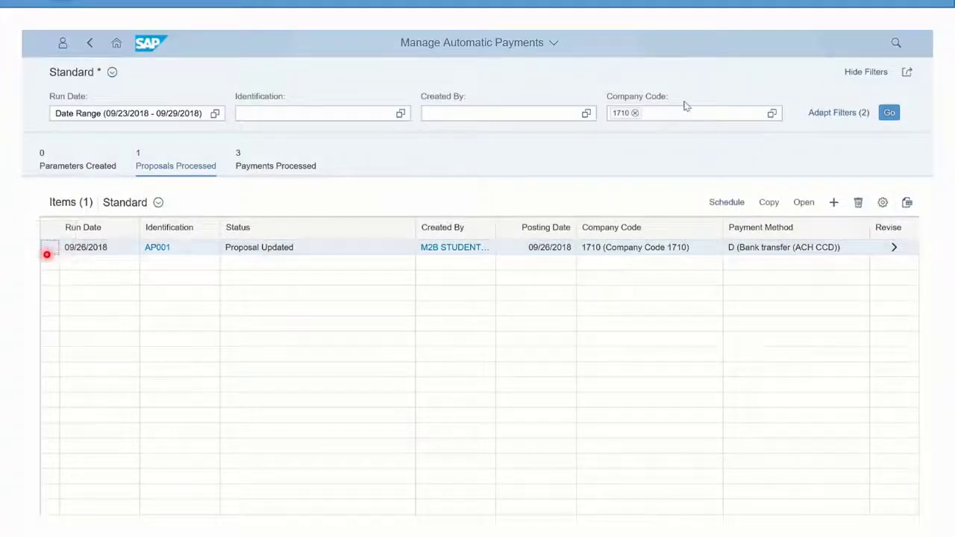
click(726, 202)
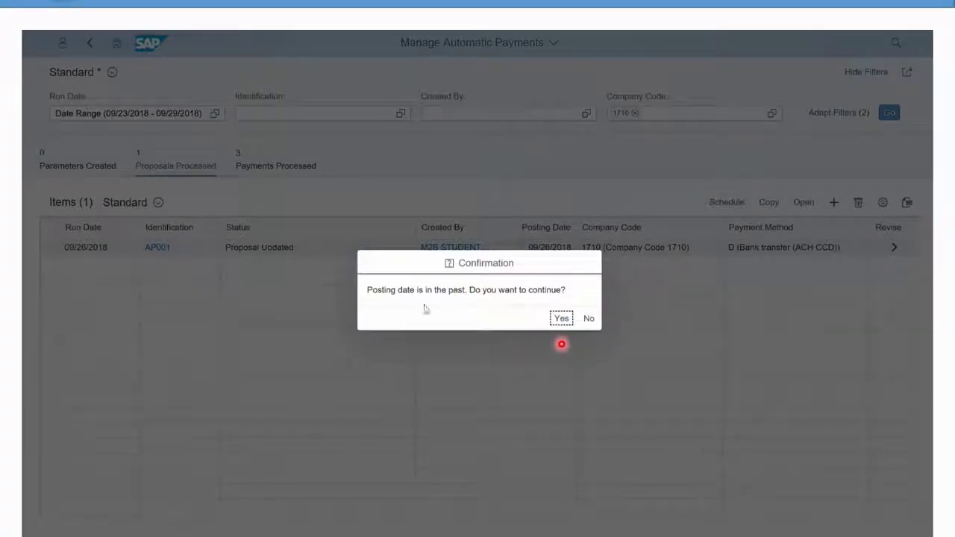
click(561, 320)
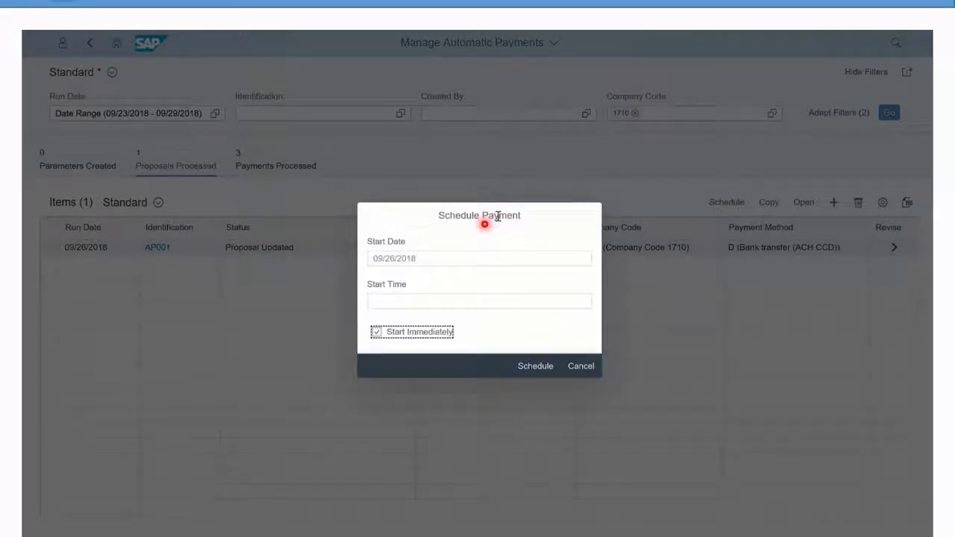
click(528, 366)
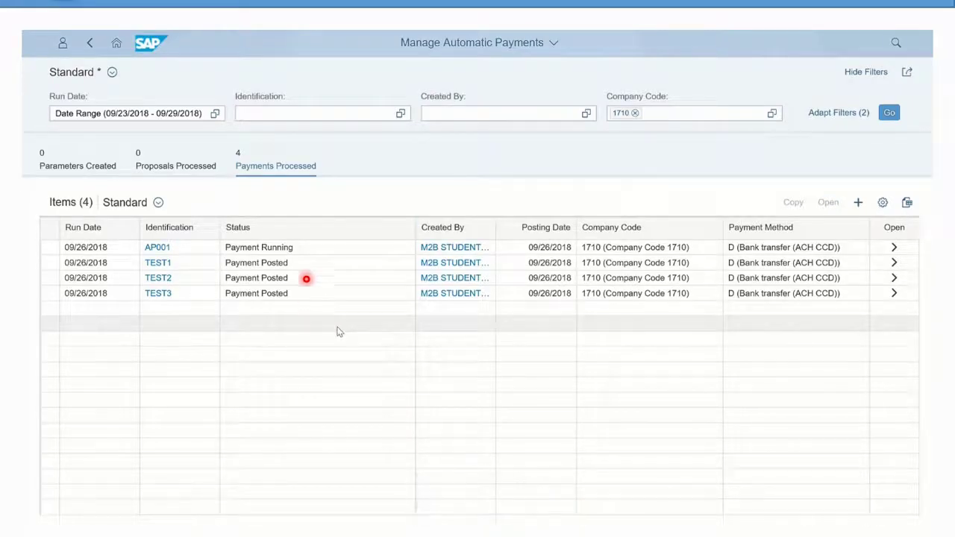
click(309, 248)
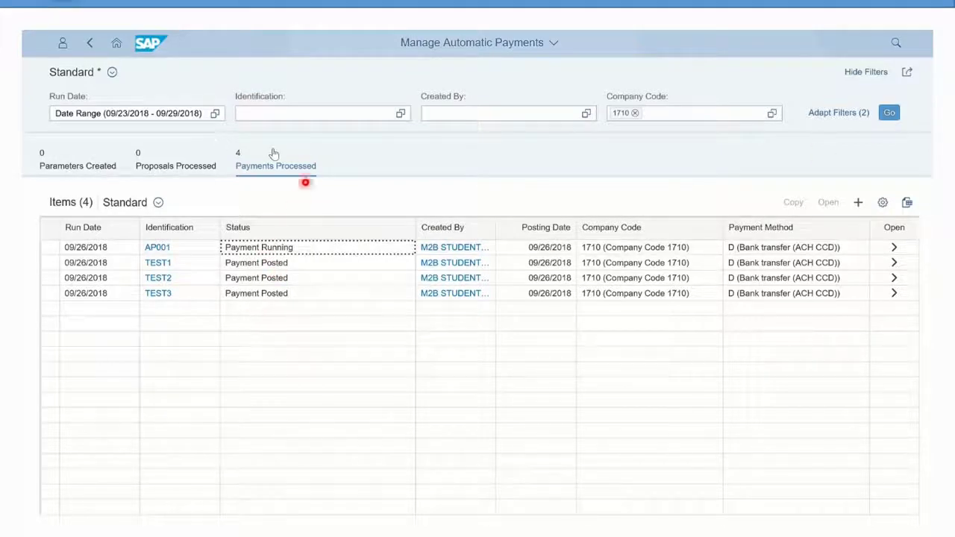
click(890, 113)
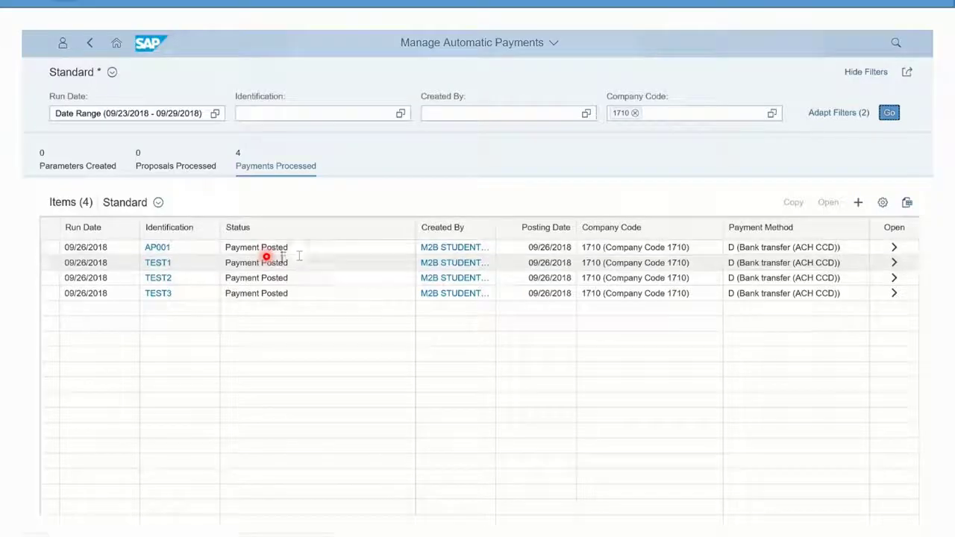
click(52, 252)
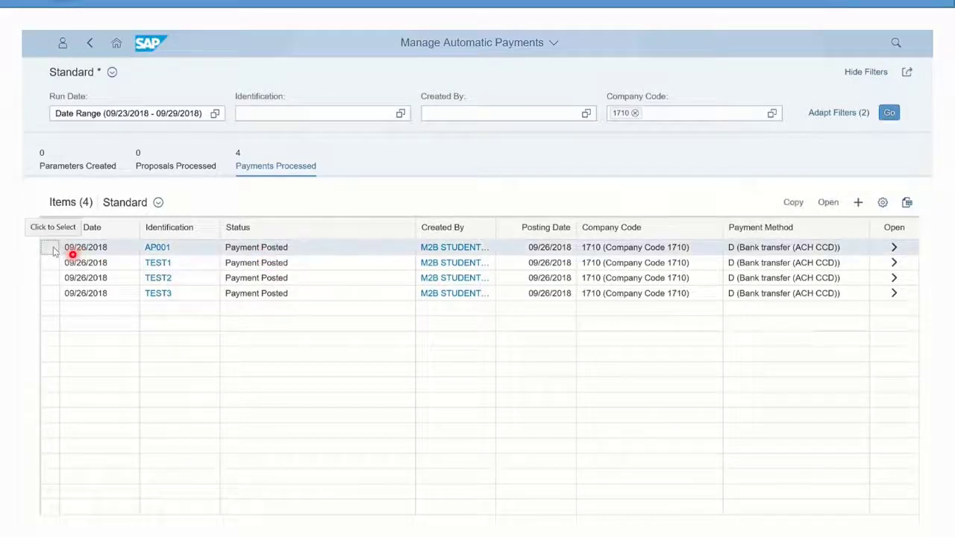
click(829, 204)
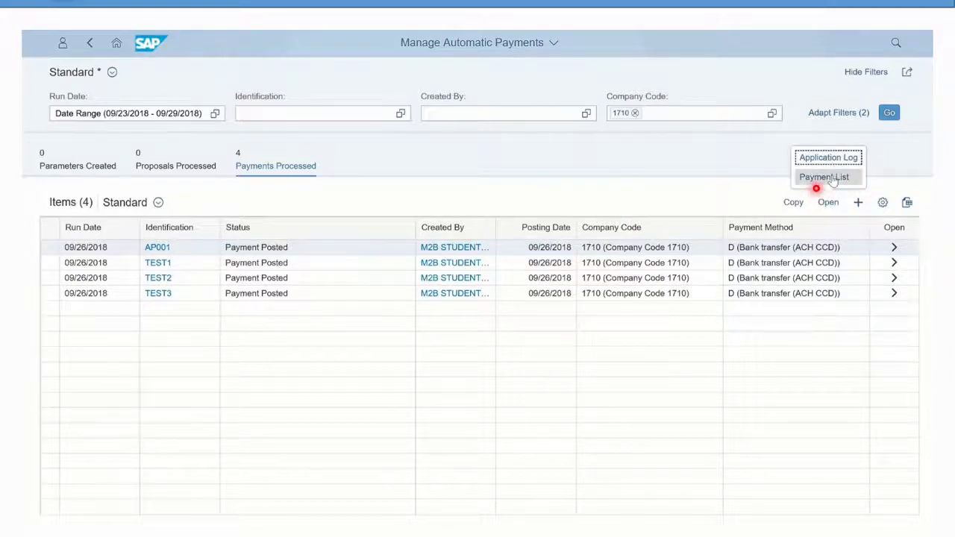
click(833, 181)
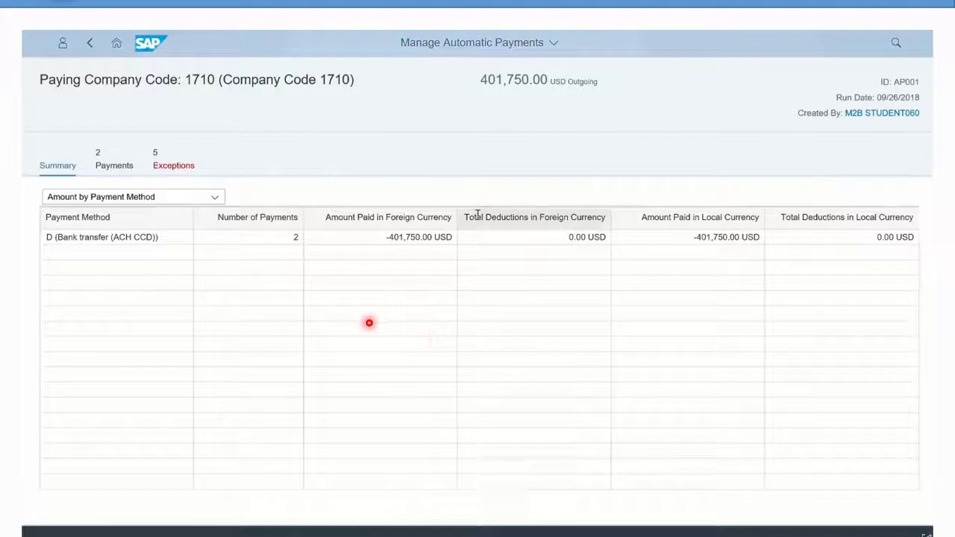
click(106, 169)
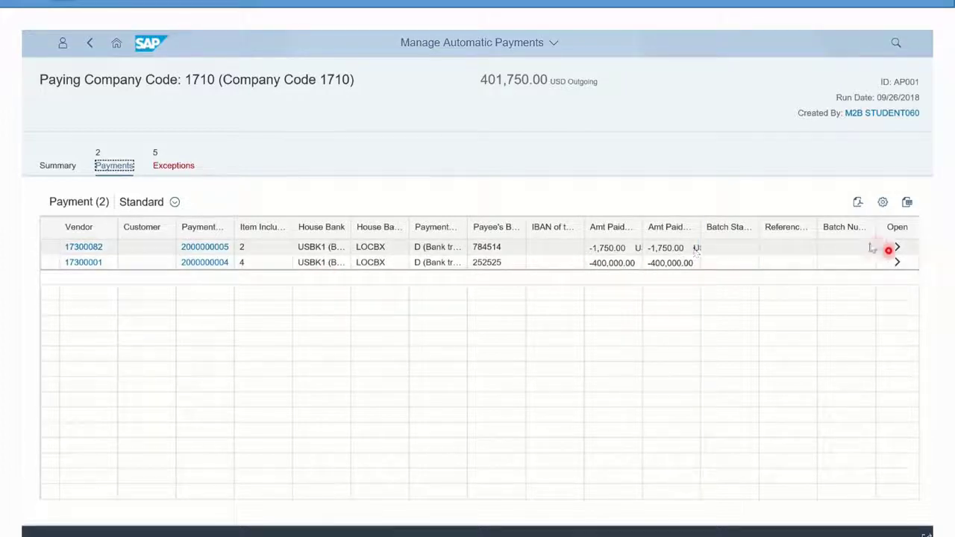
click(896, 250)
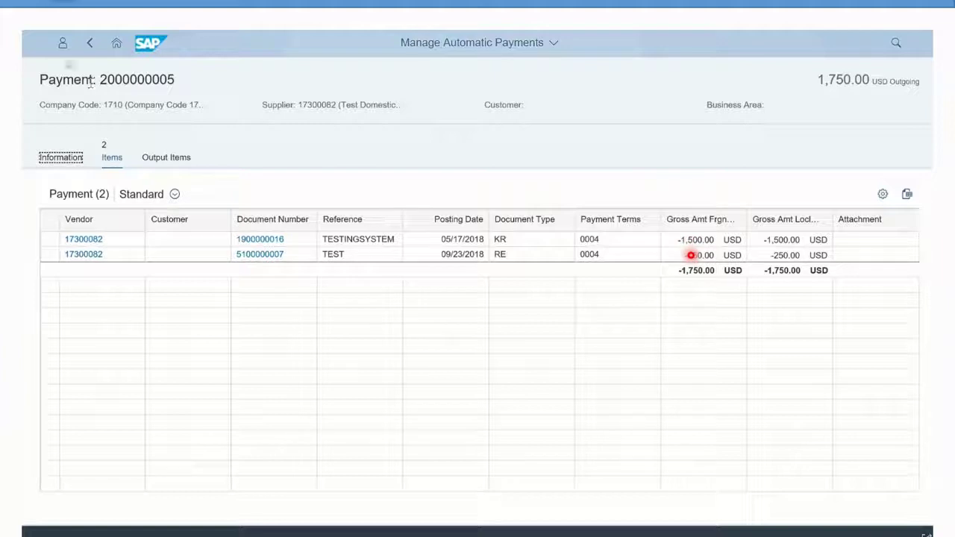
click(90, 43)
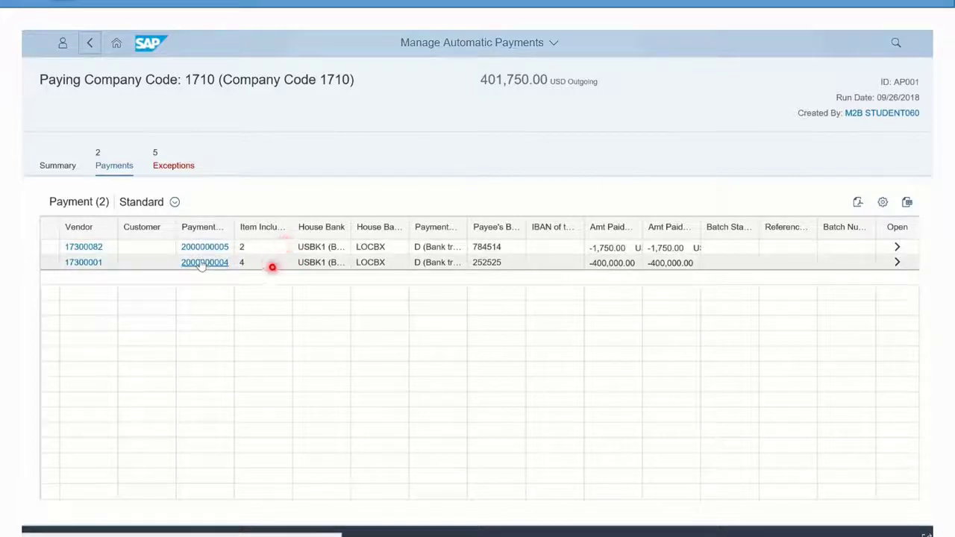
mouse_move(583, 262)
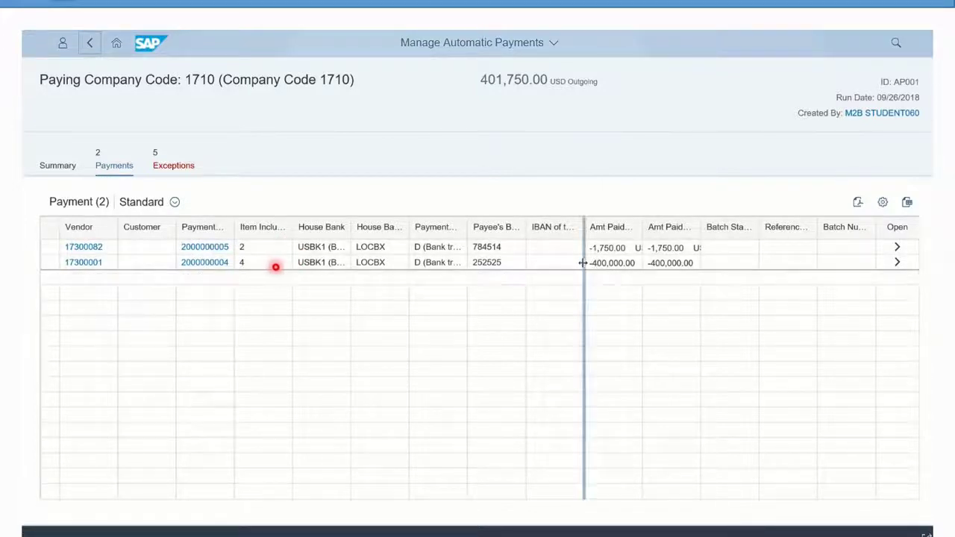
click(897, 247)
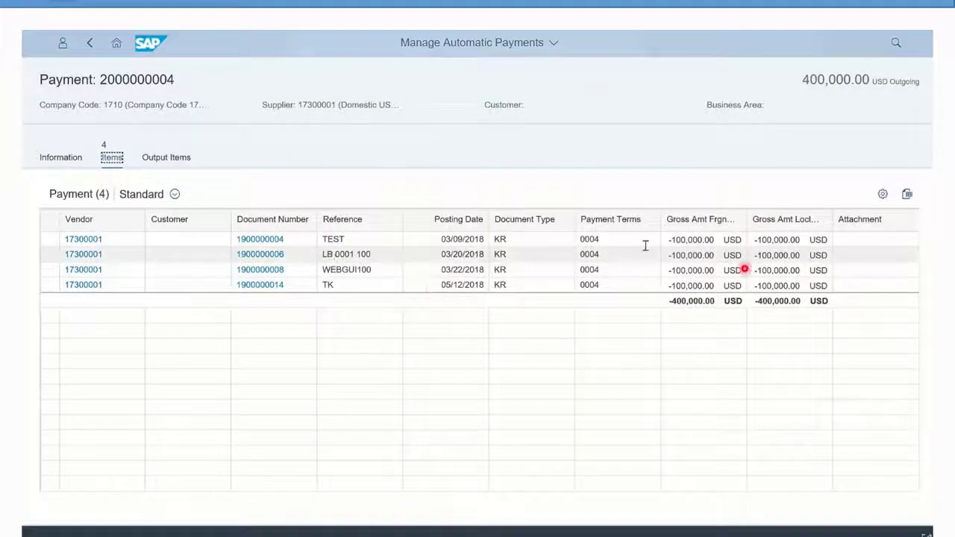
click(90, 42)
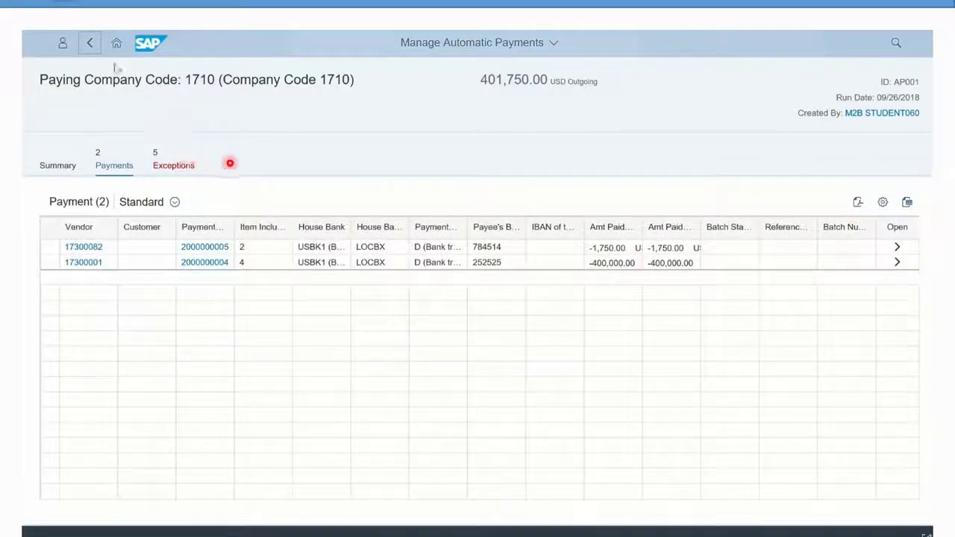
click(89, 43)
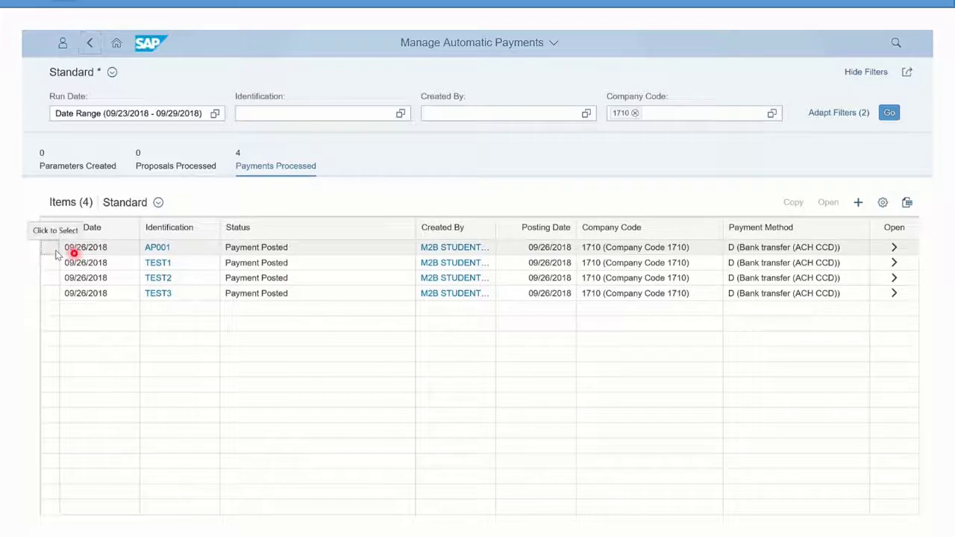
Open the application log for the AP001 payment run.
click(56, 252)
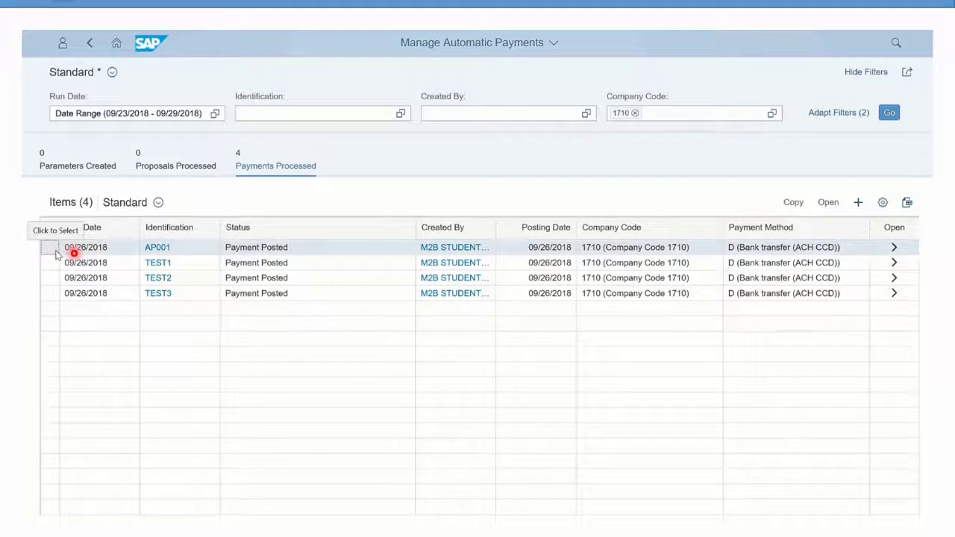
click(828, 202)
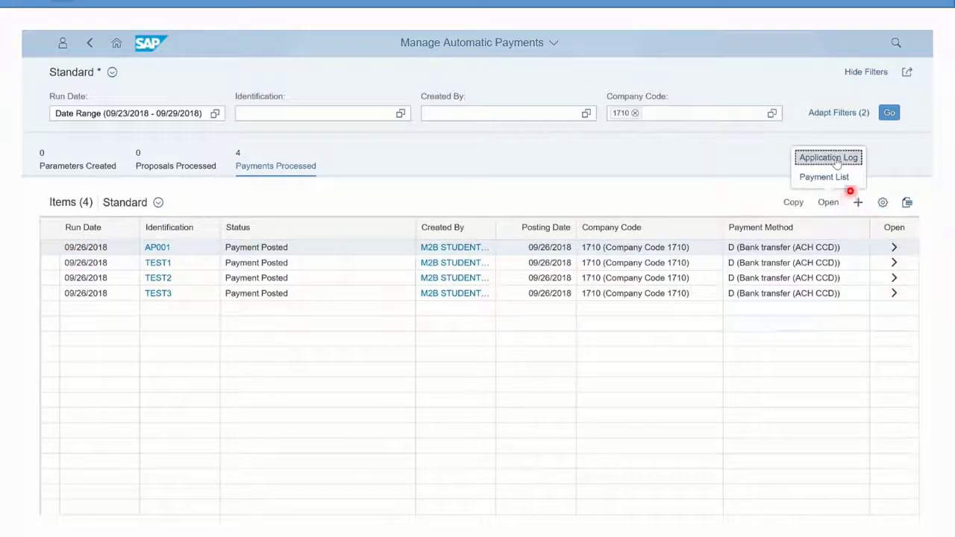
click(835, 159)
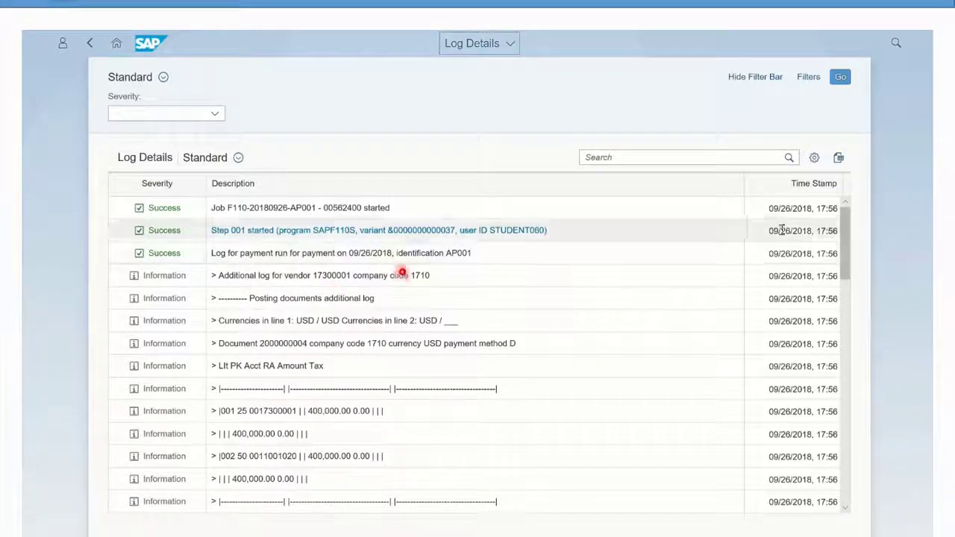
Narrow the Description column, scroll through the Log Details to the end, then go back.
drag(744, 190, 633, 200)
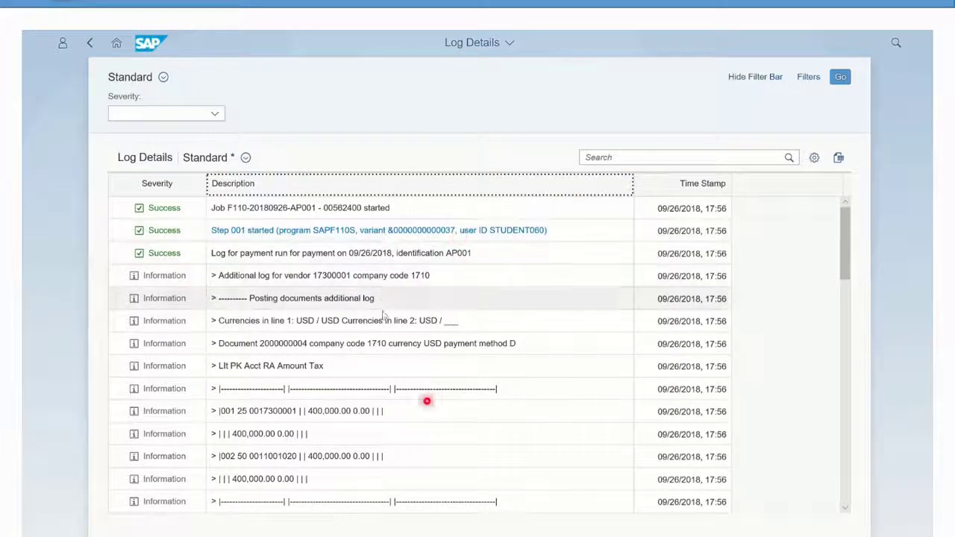
drag(841, 243, 846, 380)
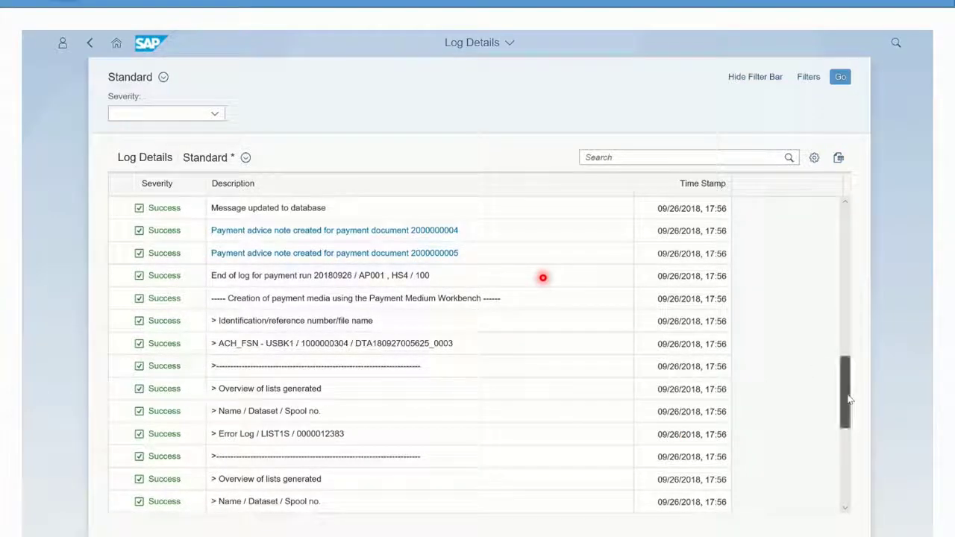
drag(849, 399, 857, 486)
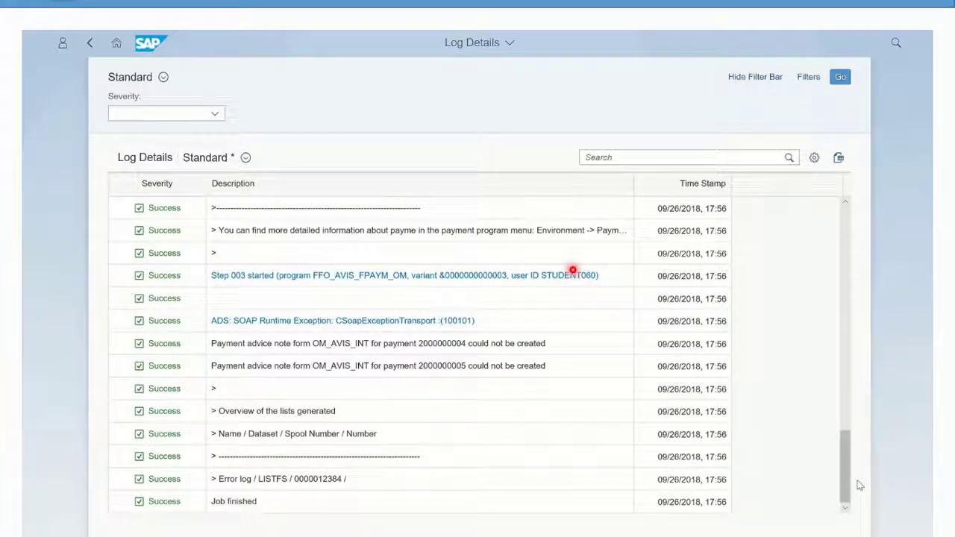
drag(848, 493, 843, 254)
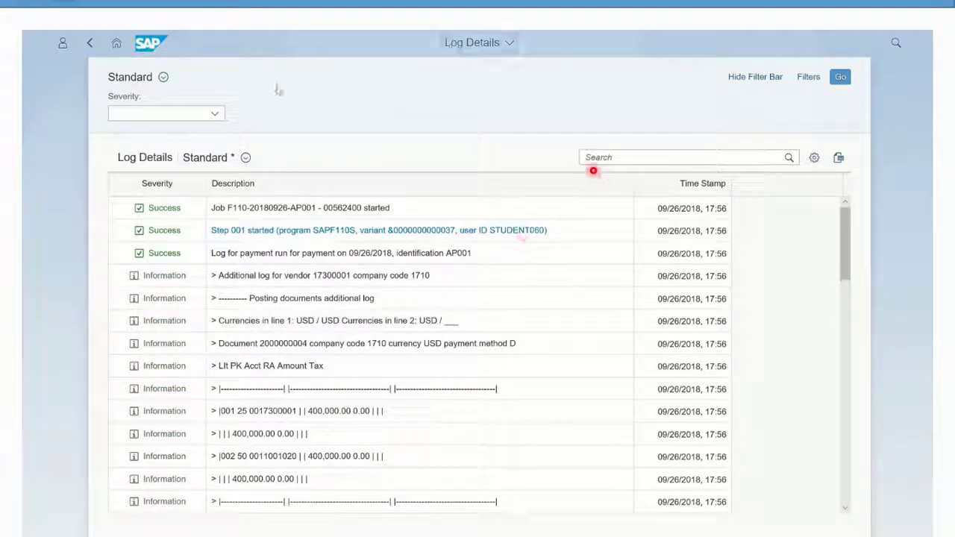
click(91, 45)
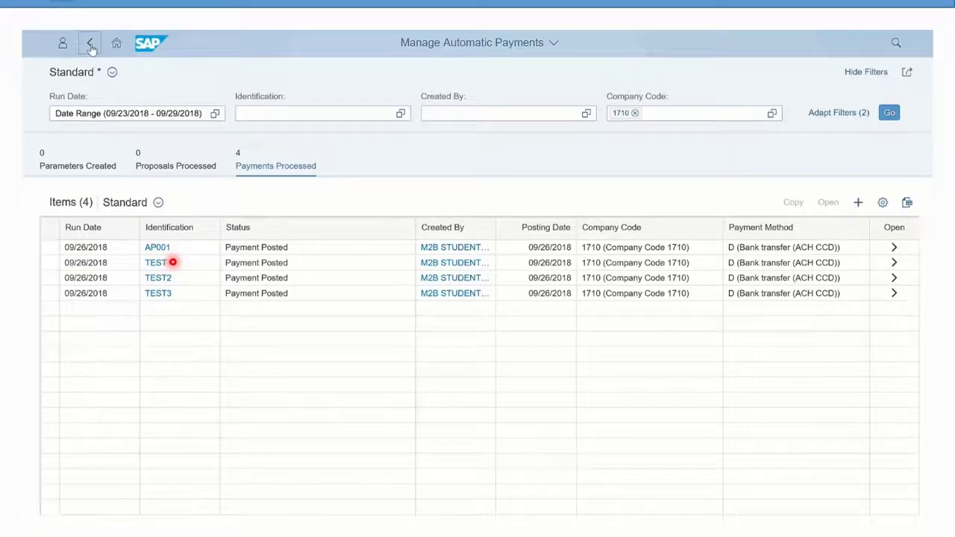
Return from the automatic payments list to the launchpad home page.
click(89, 45)
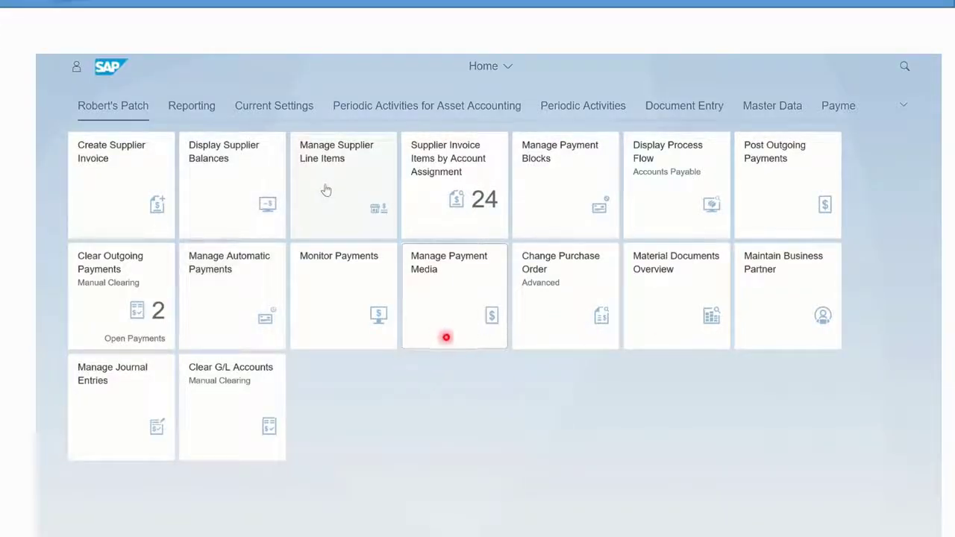
In Manage Payment Media, list payment files for paying company code 1710.
click(430, 278)
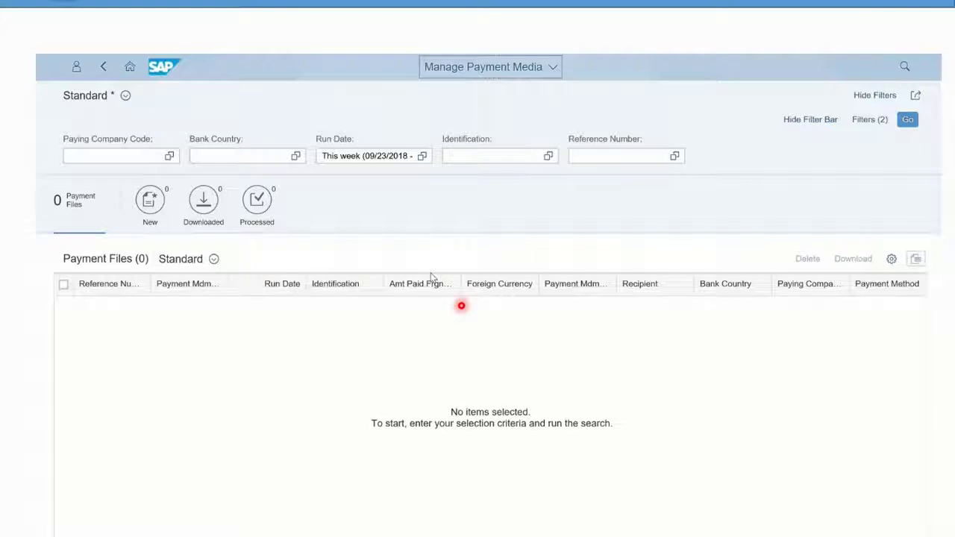
click(102, 155)
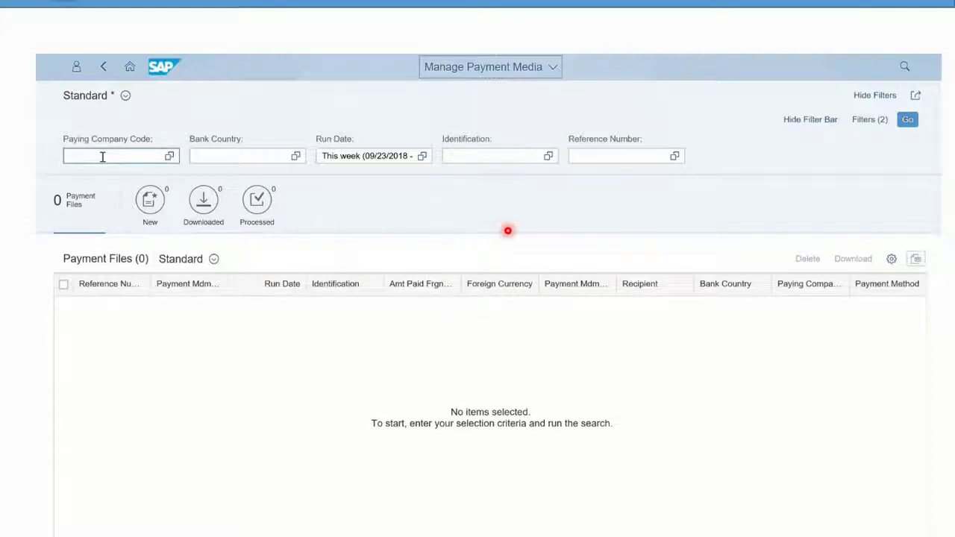
text(1710)
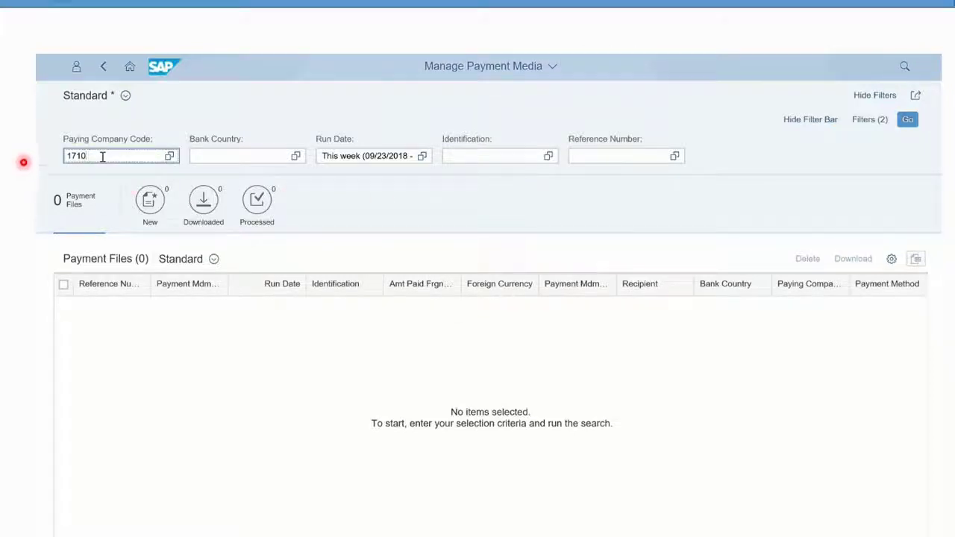
click(126, 194)
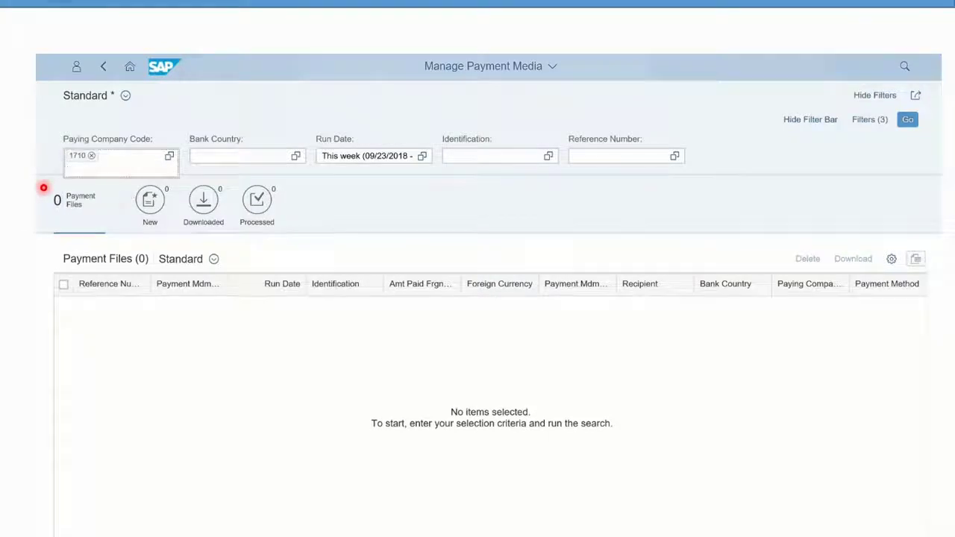
click(908, 119)
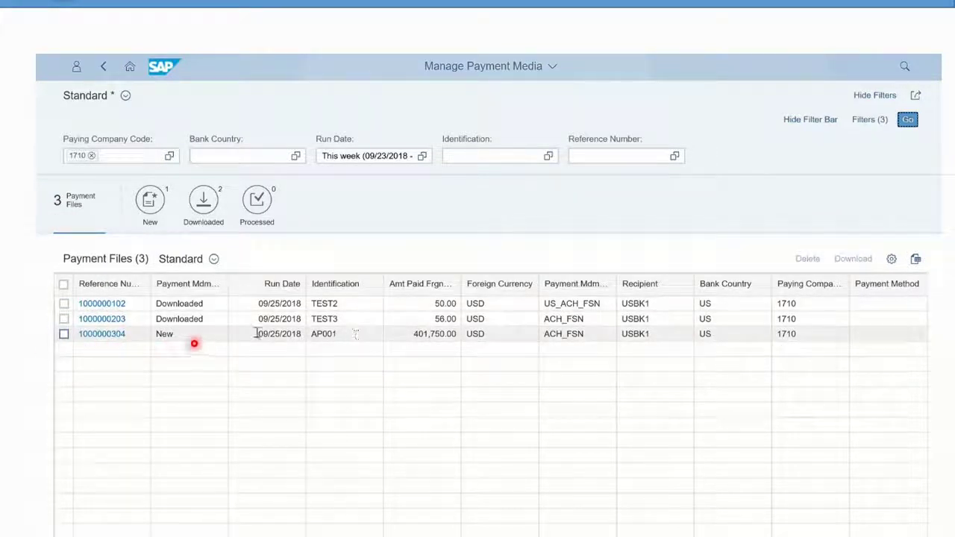
click(63, 333)
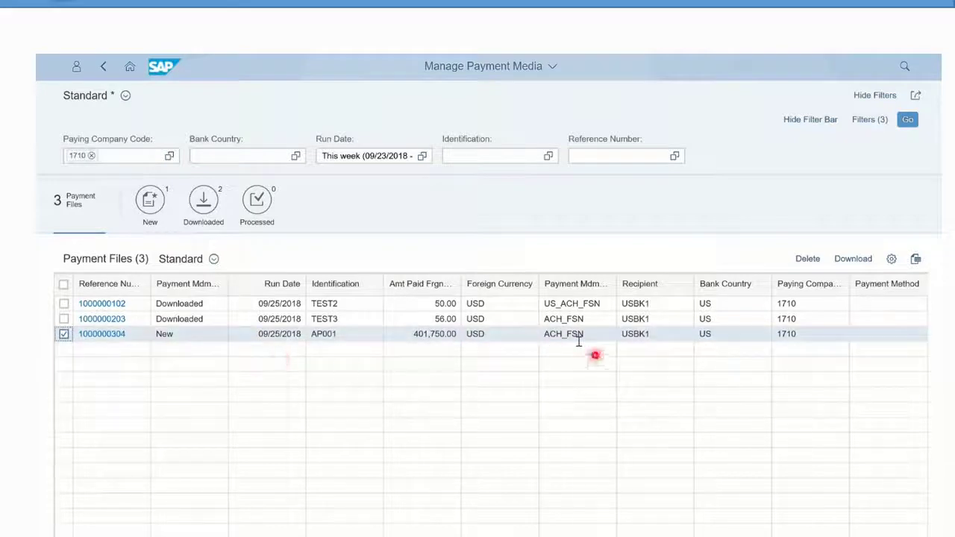
click(853, 258)
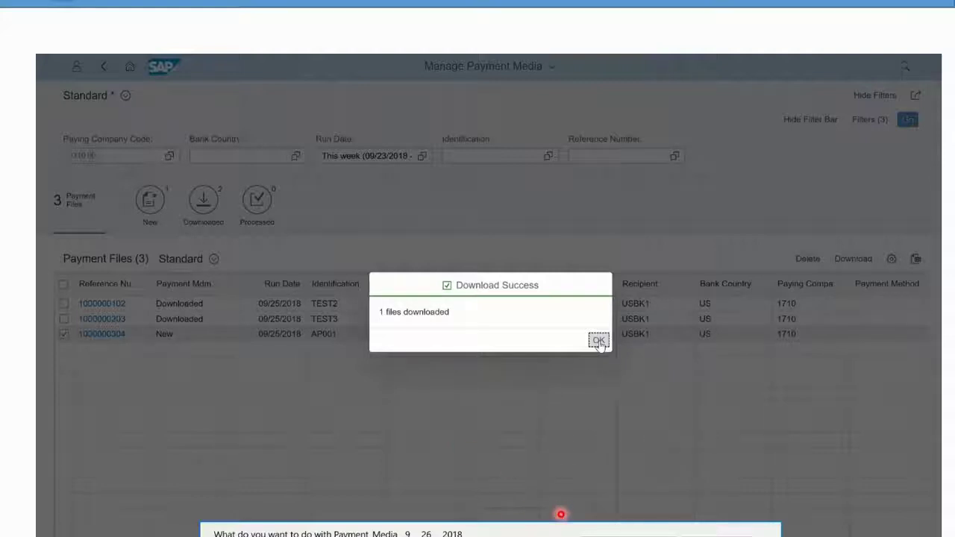
click(599, 341)
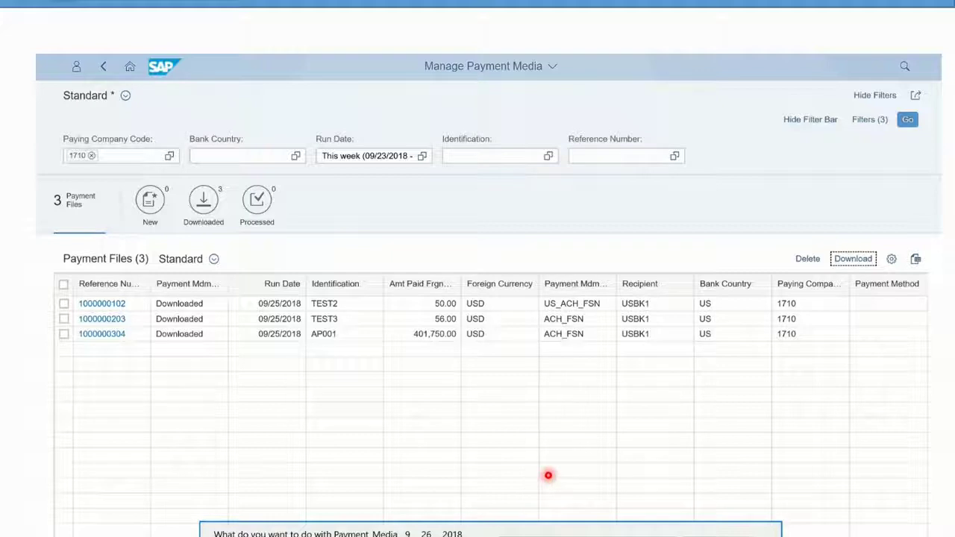
Open the downloaded ACH file in Notepad, scroll across its record line, then close it.
click(538, 532)
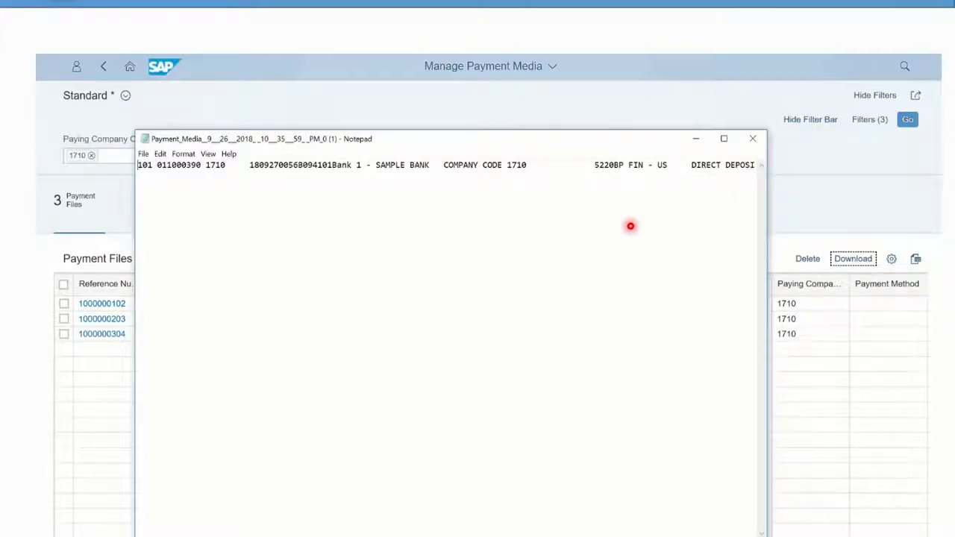
scroll(631, 226, right, 10)
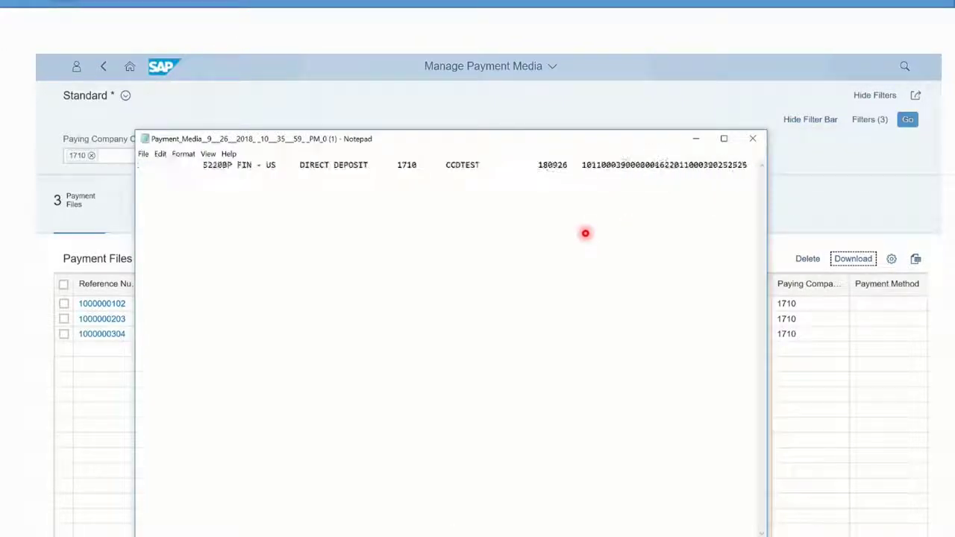
scroll(585, 233, right, 10)
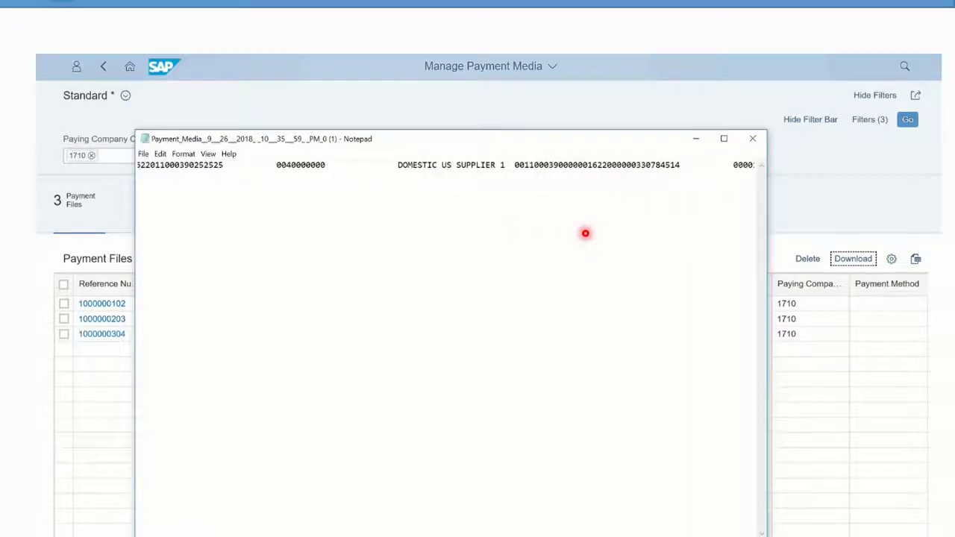
scroll(586, 234, right, 2)
scroll(478, 215, right, 6)
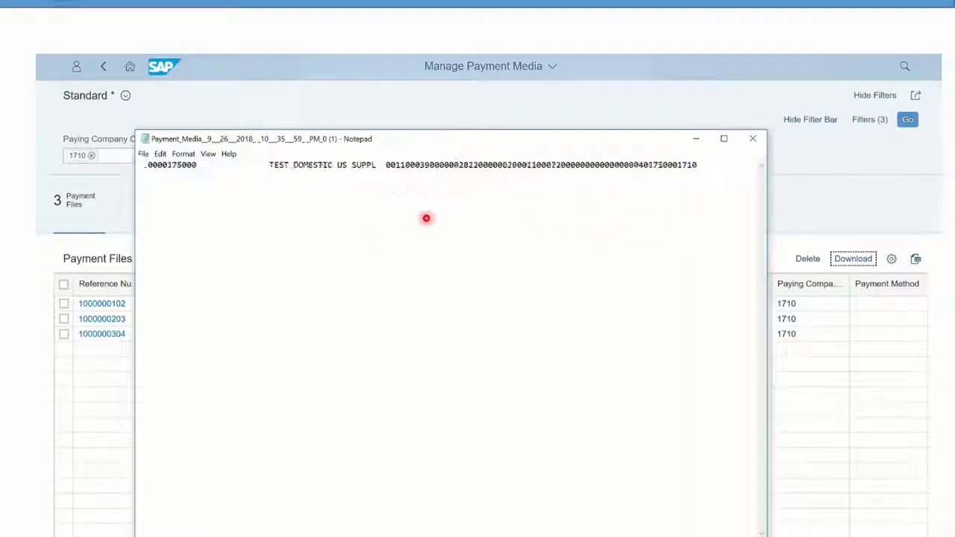
scroll(426, 218, right, 7)
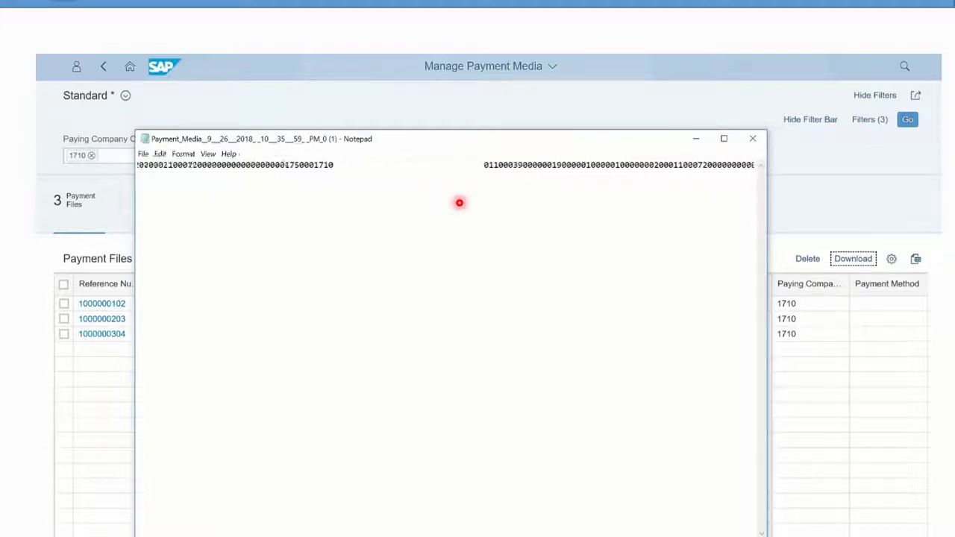
scroll(459, 202, right, 8)
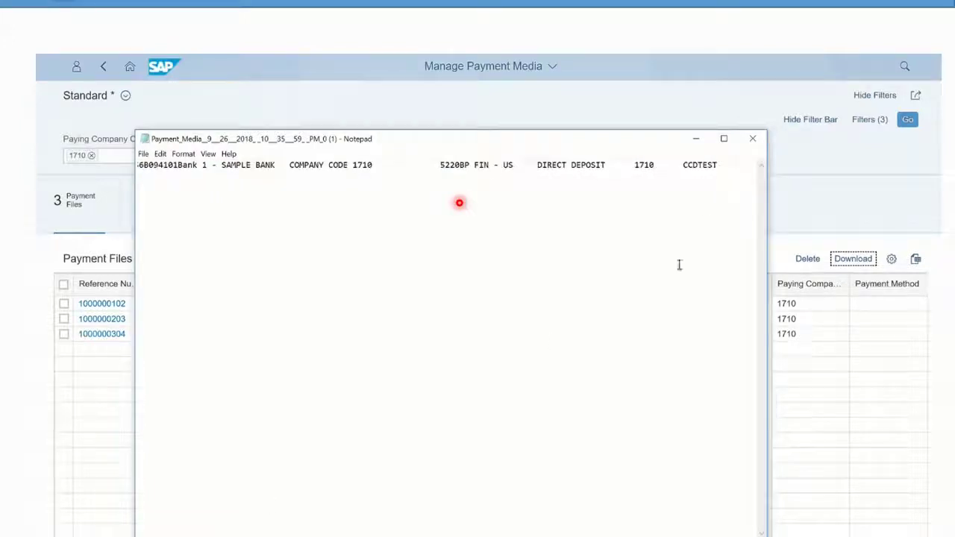
click(752, 139)
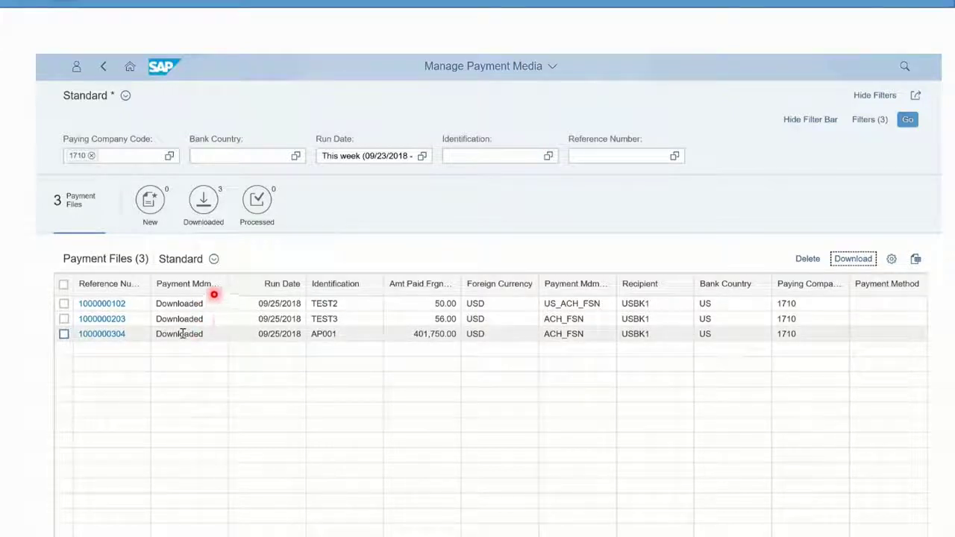
Filter to Downloaded payment files, then confirm Monitor Payments lists no batches and return home.
click(206, 202)
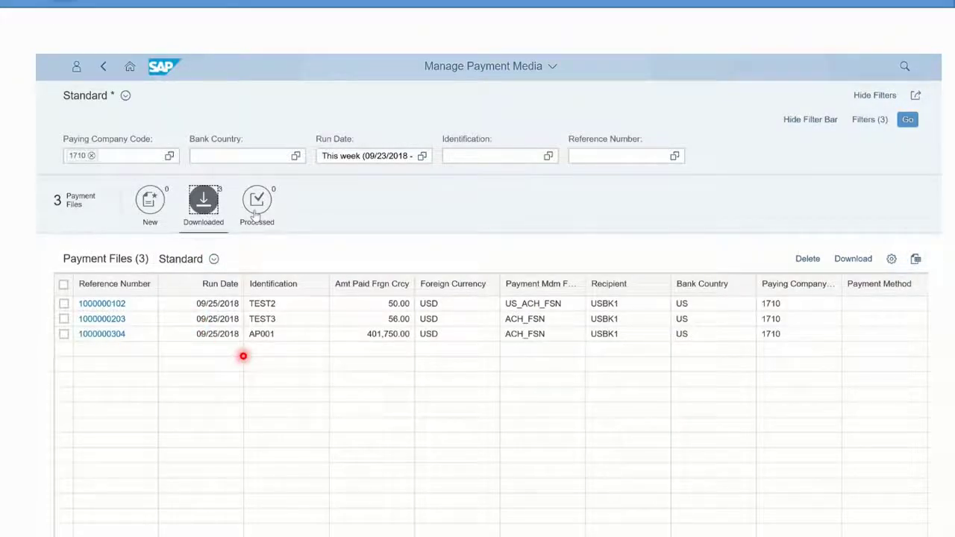
click(130, 72)
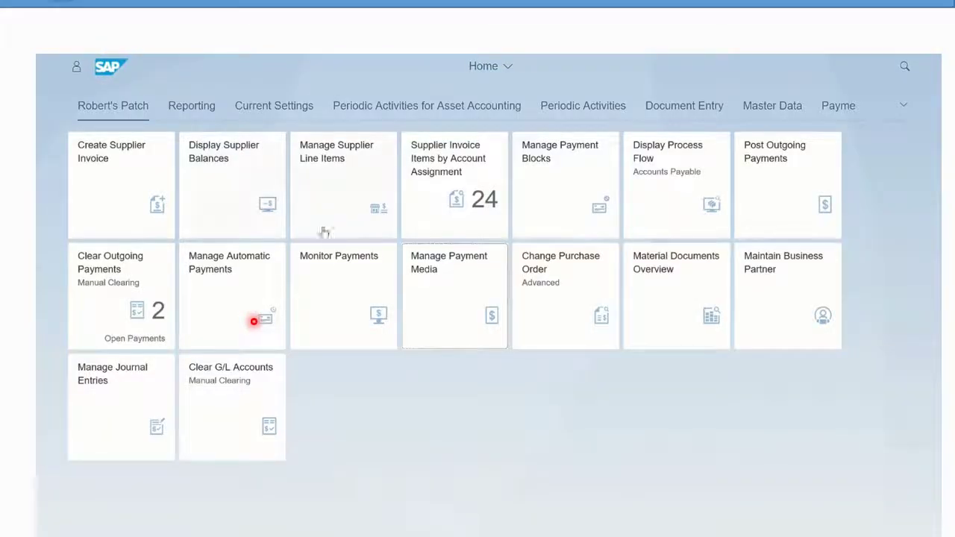
click(333, 277)
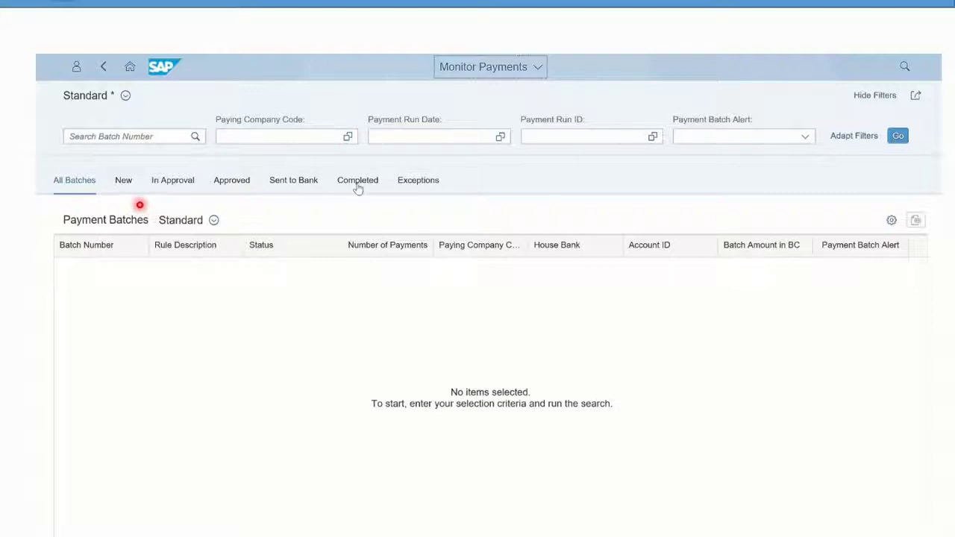
click(130, 68)
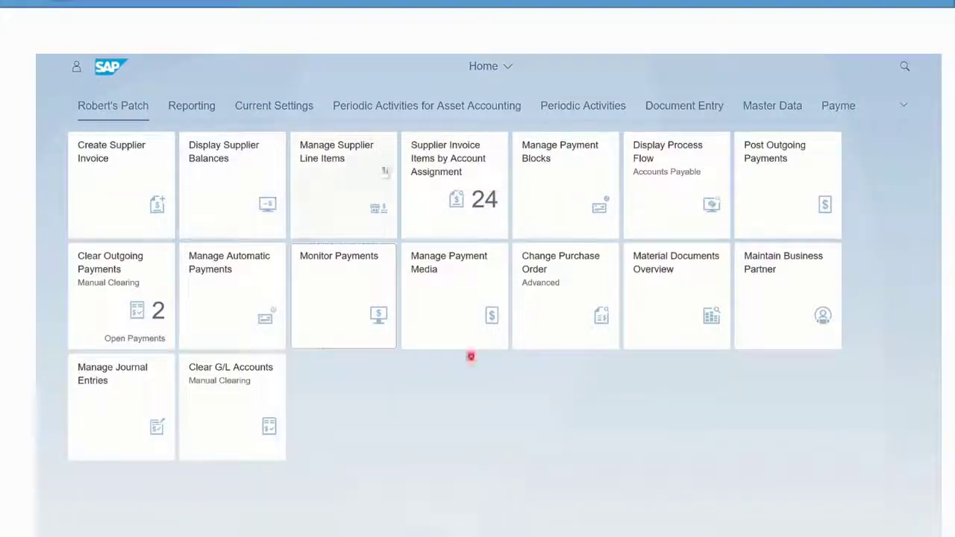